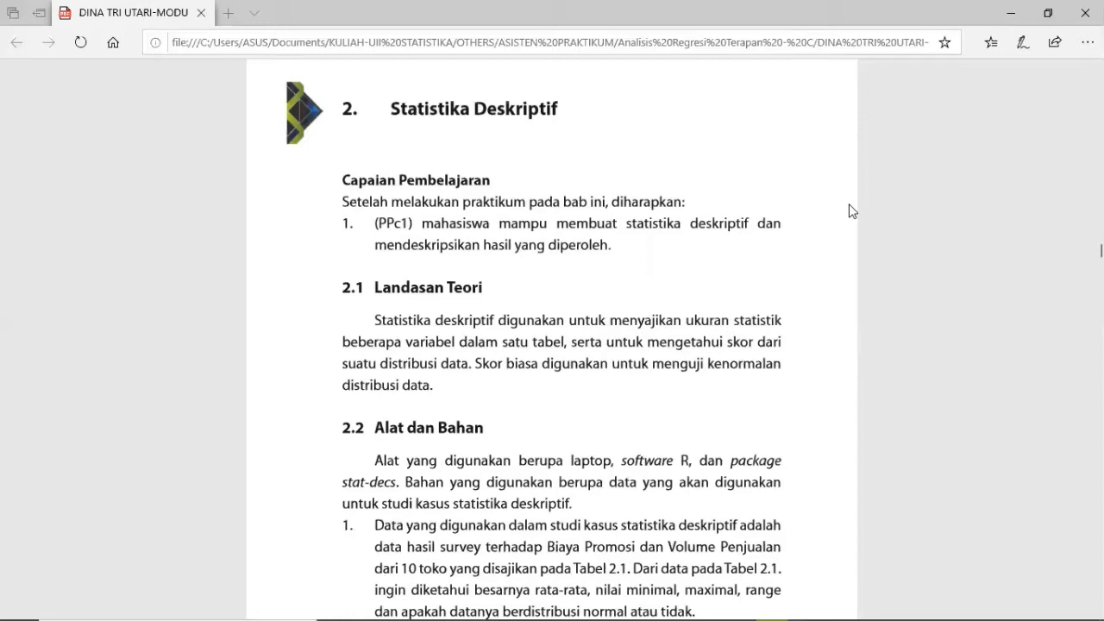
Read through the Statistika Deskriptif chapter to the sales data in Tabel 2.1.
scroll(851, 211, "down", 2)
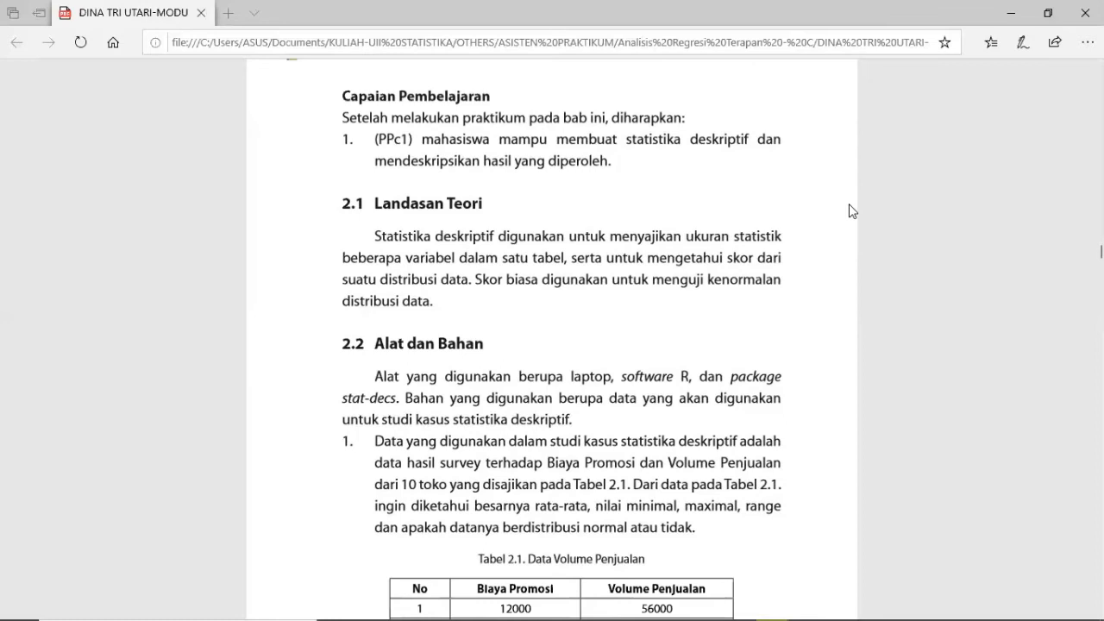
scroll(851, 211, "down", 4)
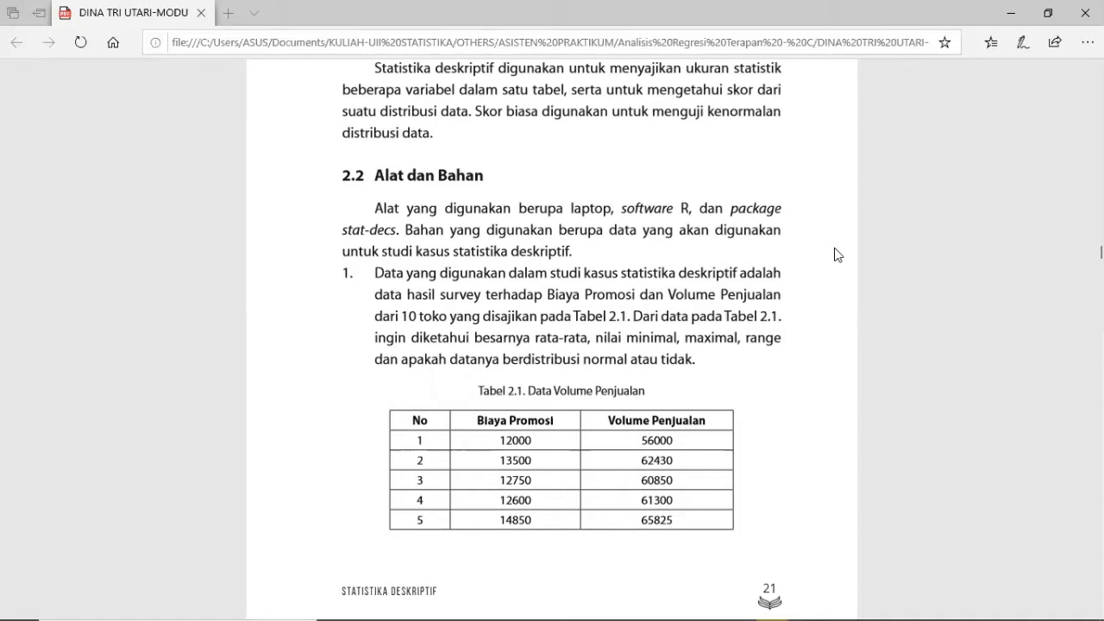
scroll(833, 267, "down", 1)
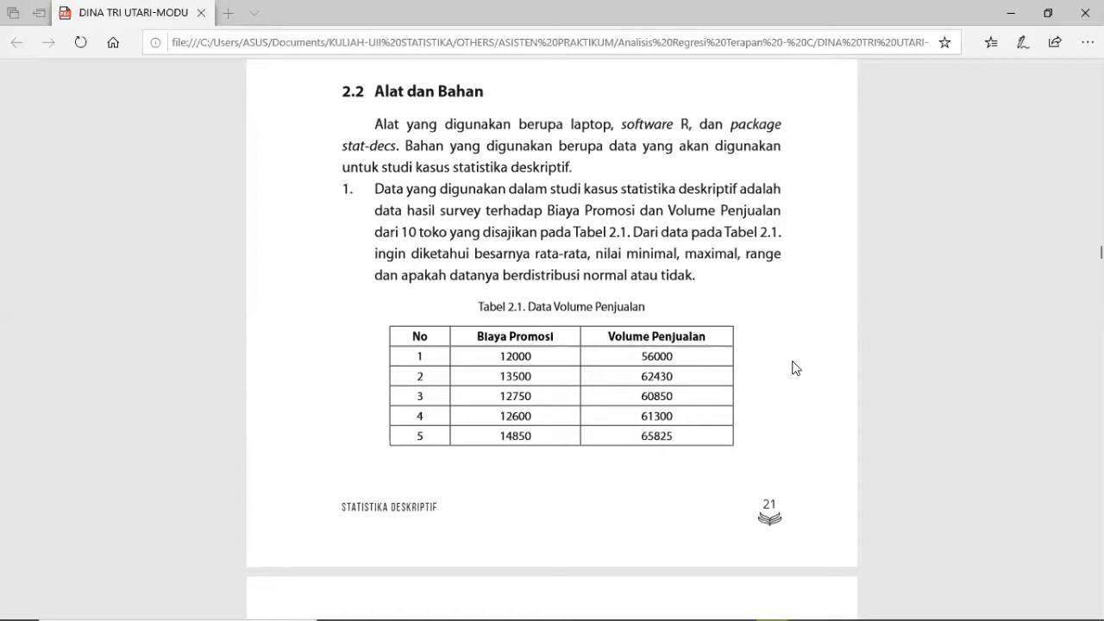
scroll(795, 368, "down", 2)
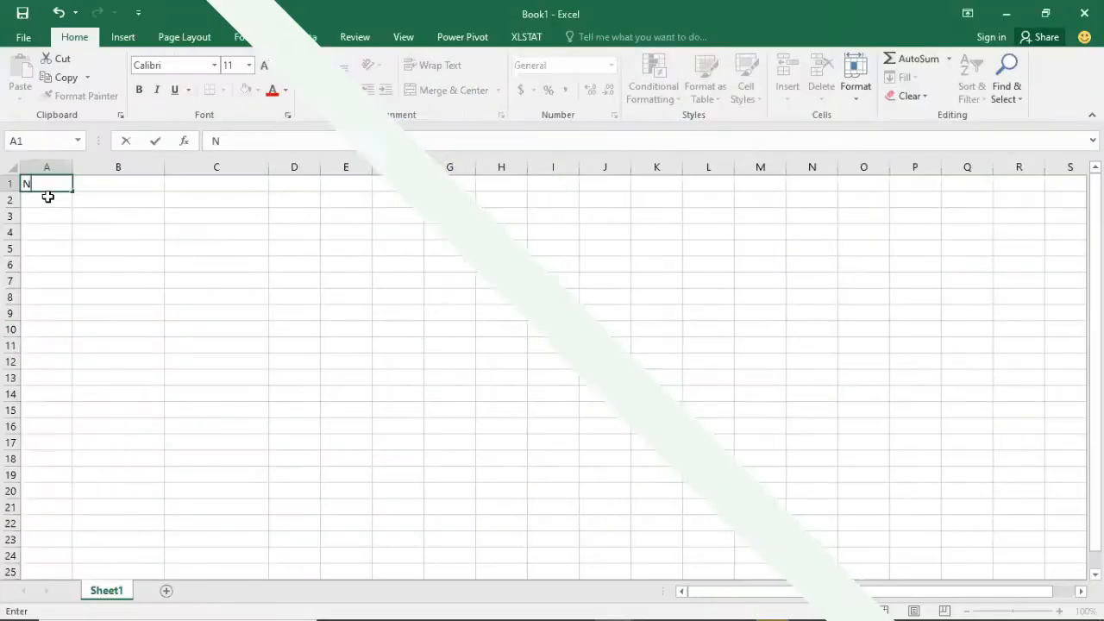
In Excel, enter the header No in A1 and fill A2:A11 with the series 1 to 10.
type("o")
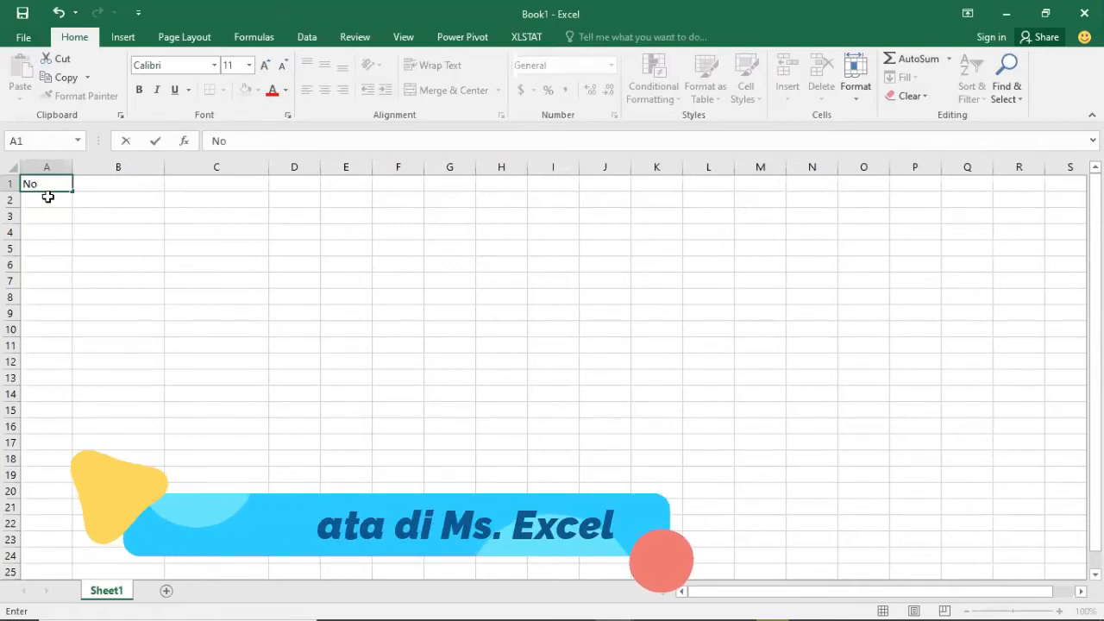
key("Return")
type("1")
left_click(85, 213)
left_click(56, 198)
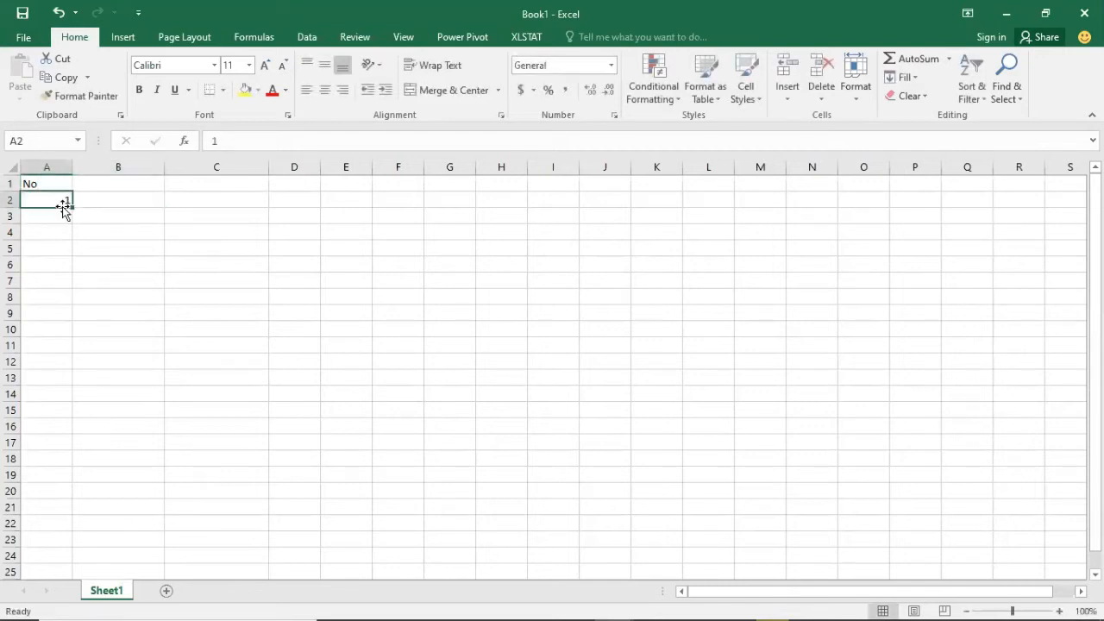
left_click_drag(75, 207, 81, 360)
left_click(87, 363)
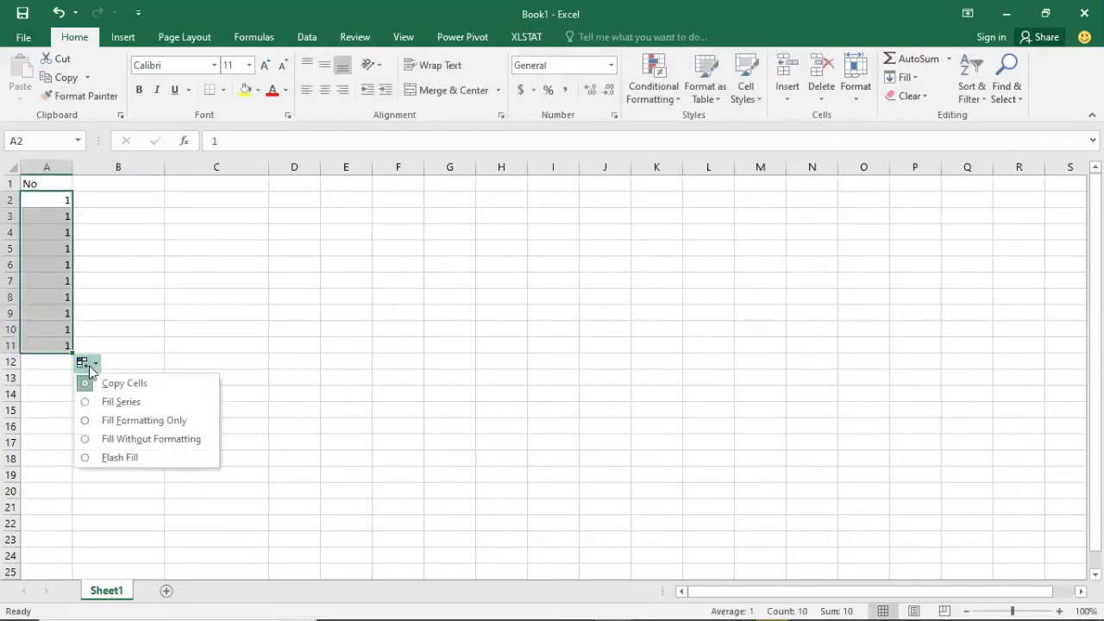
left_click(88, 401)
Enter the column headers Biaya Promosi in B1 and Volume Penjualan in C1.
left_click(151, 179)
type("b")
key("BackSpace")
type("Biaya Promosi")
key("Tab")
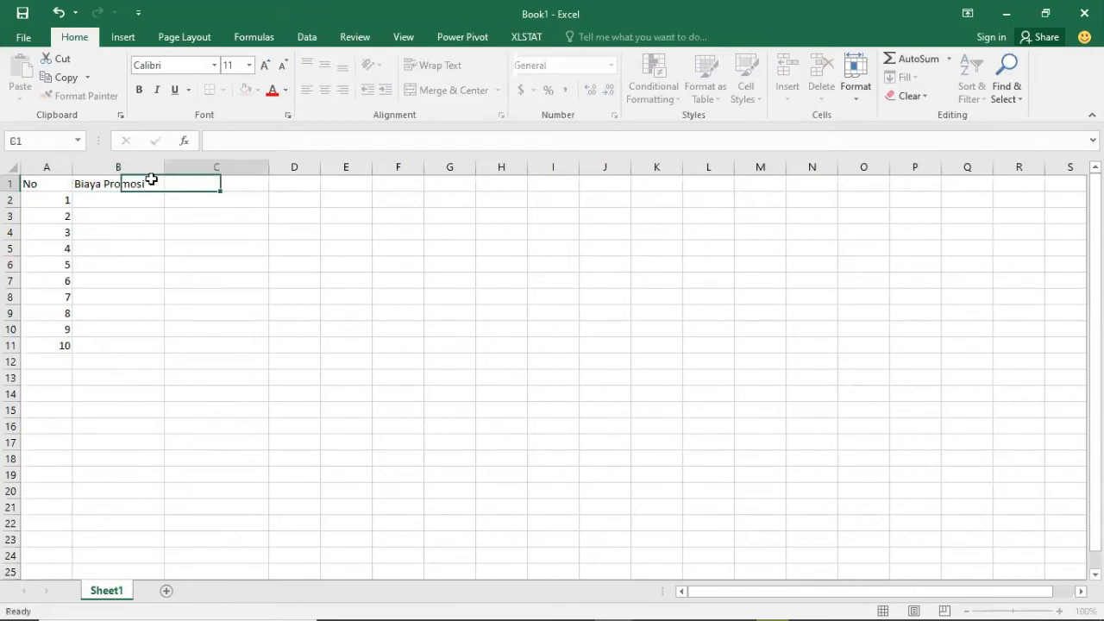
type("Volume Penjualan")
key("Return")
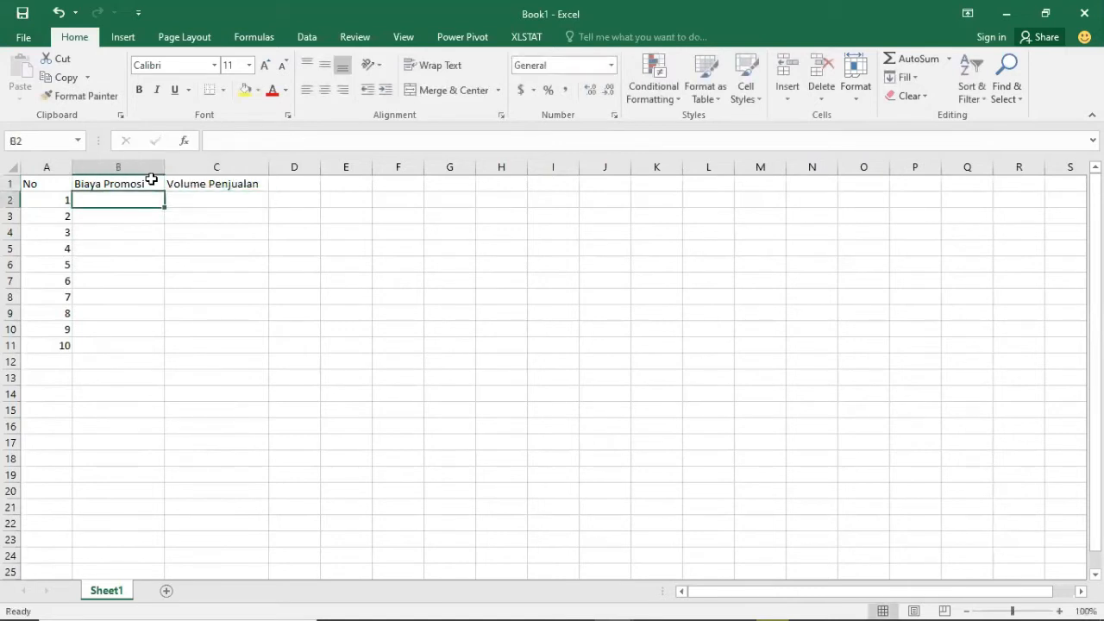
Enter the Biaya Promosi values 12000, 13500, 12750 and 12600 in cells B2 to B5.
type("12000")
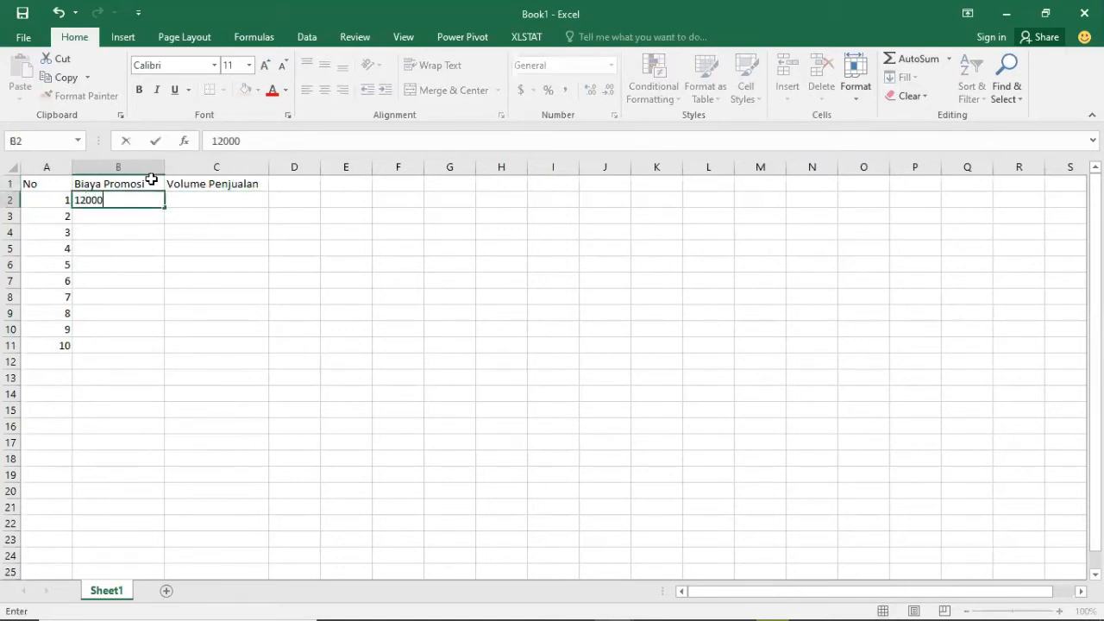
key("Return")
type("135")
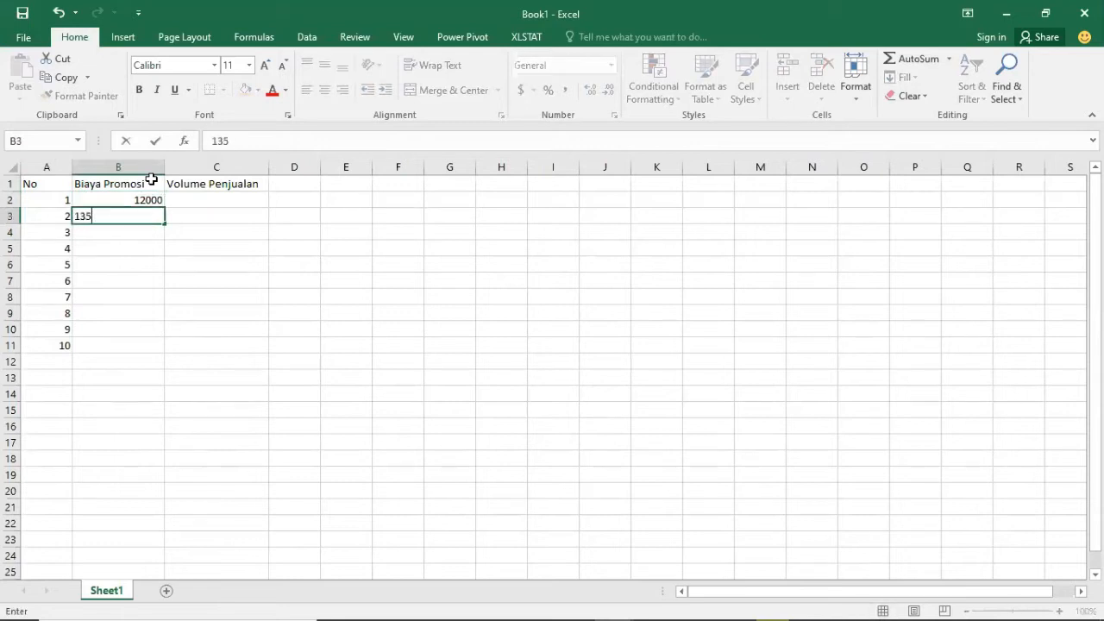
type("00")
key("Return")
type("12750")
key("Return")
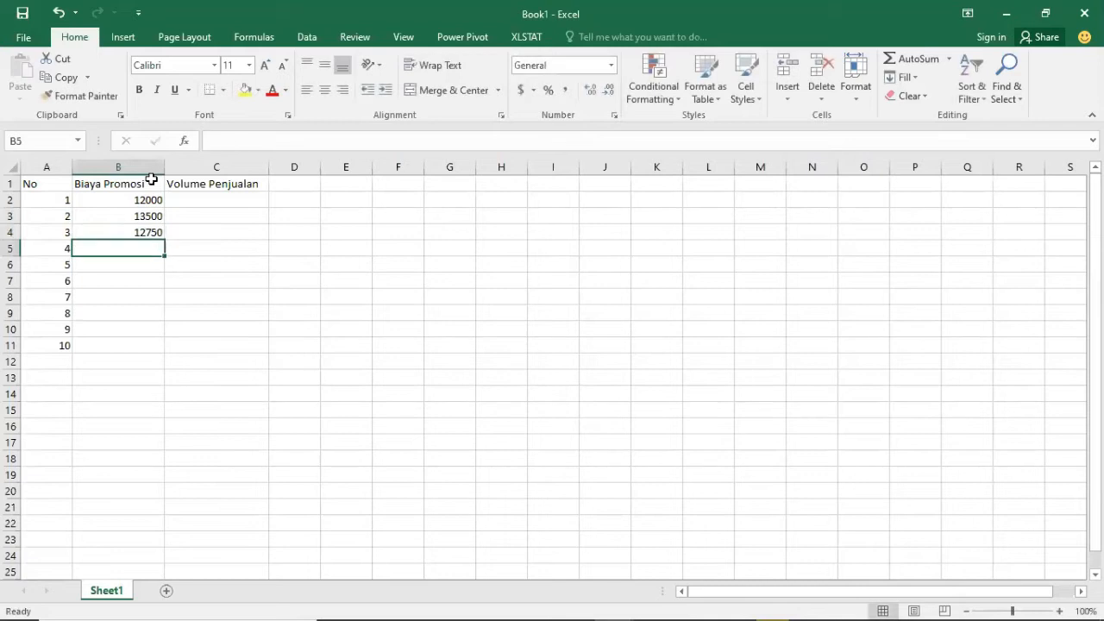
type("12600")
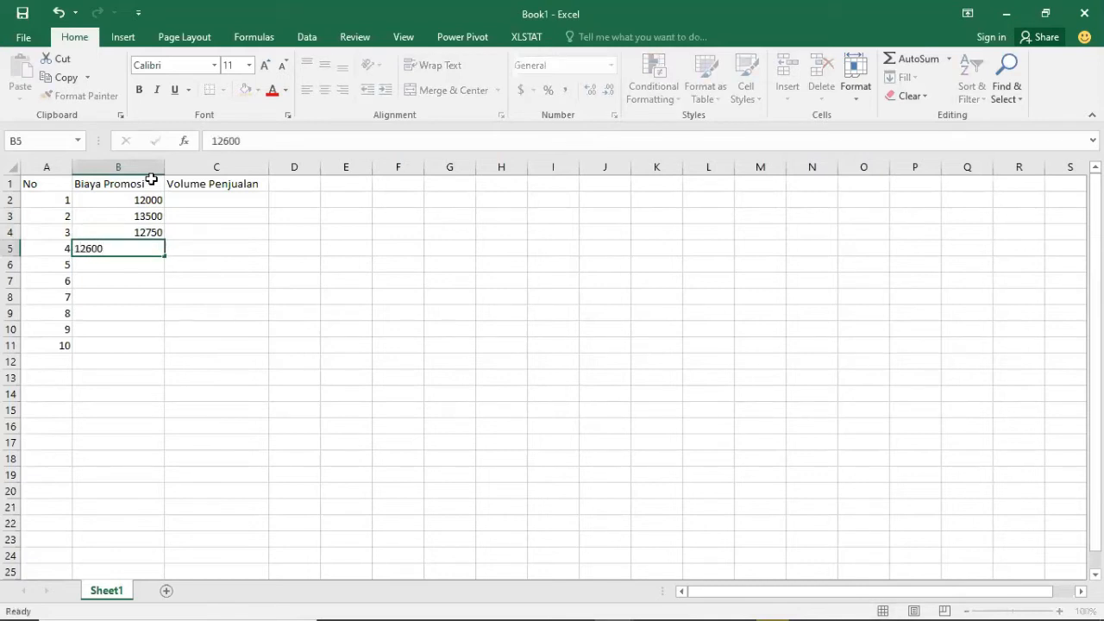
key("Return")
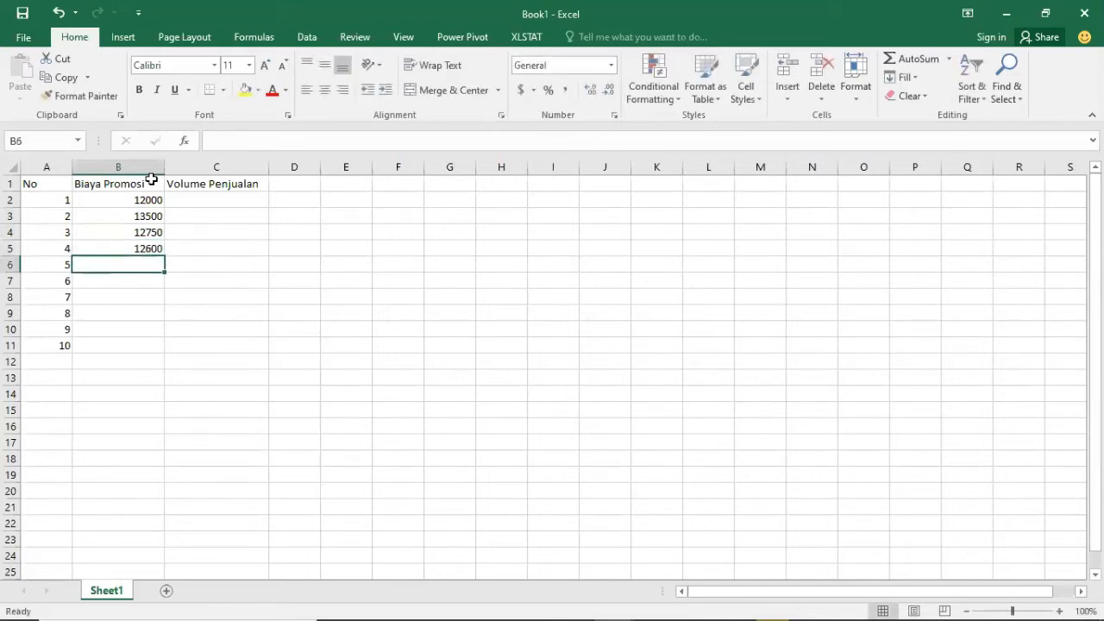
Enter the Biaya Promosi values 14850, 15200 and 15750 in cells B6 to B8.
type("1485-")
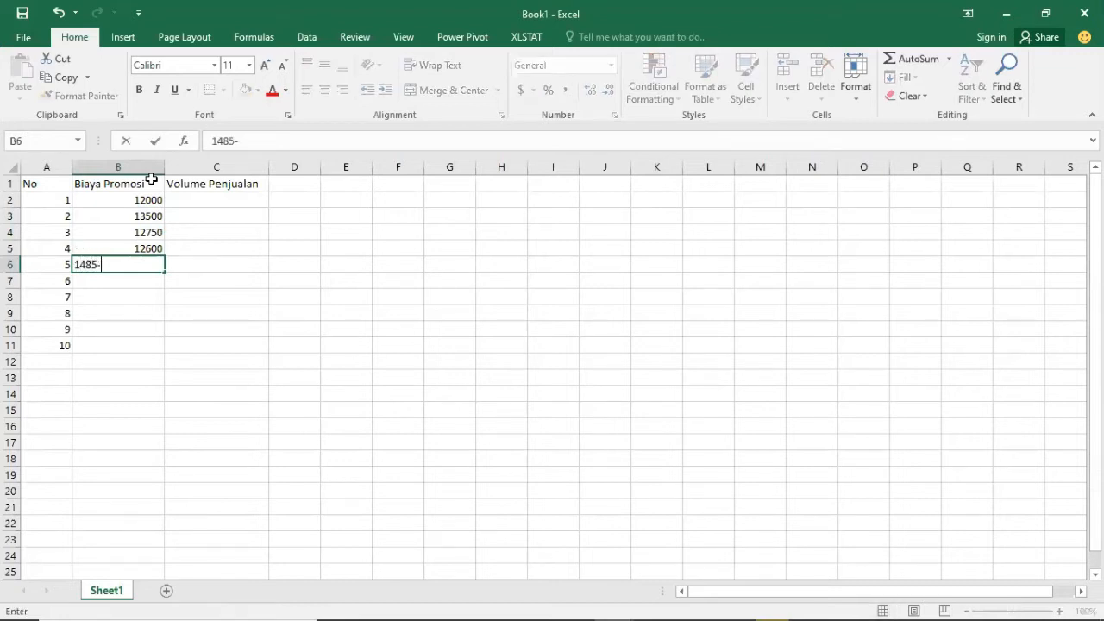
key("BackSpace")
type("0")
key("Return")
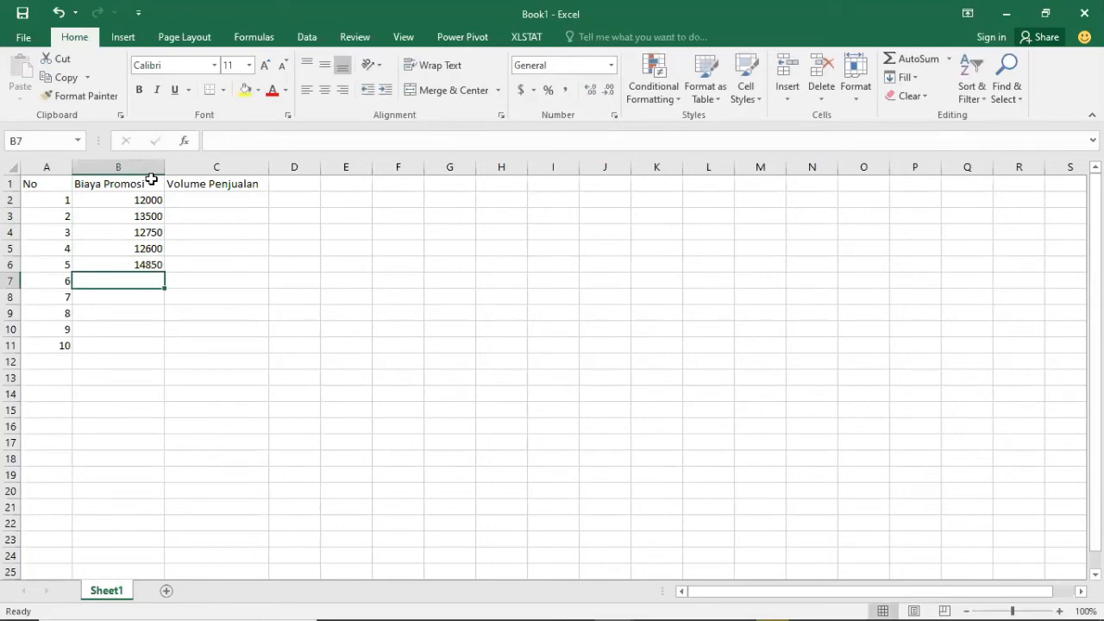
type("15200")
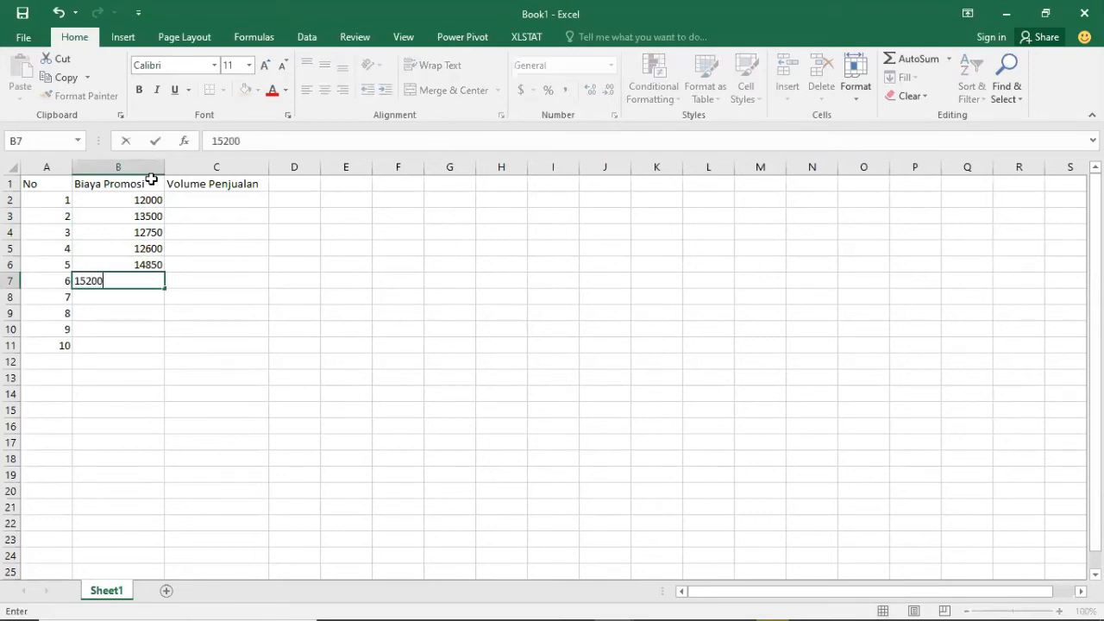
key("Return")
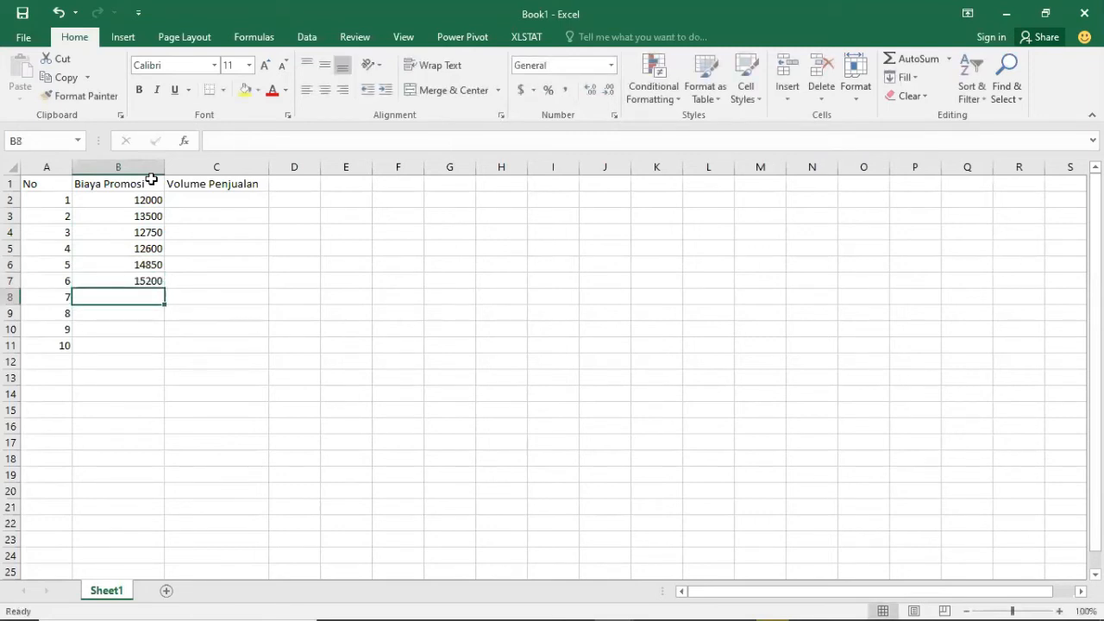
type("15750")
key("Return")
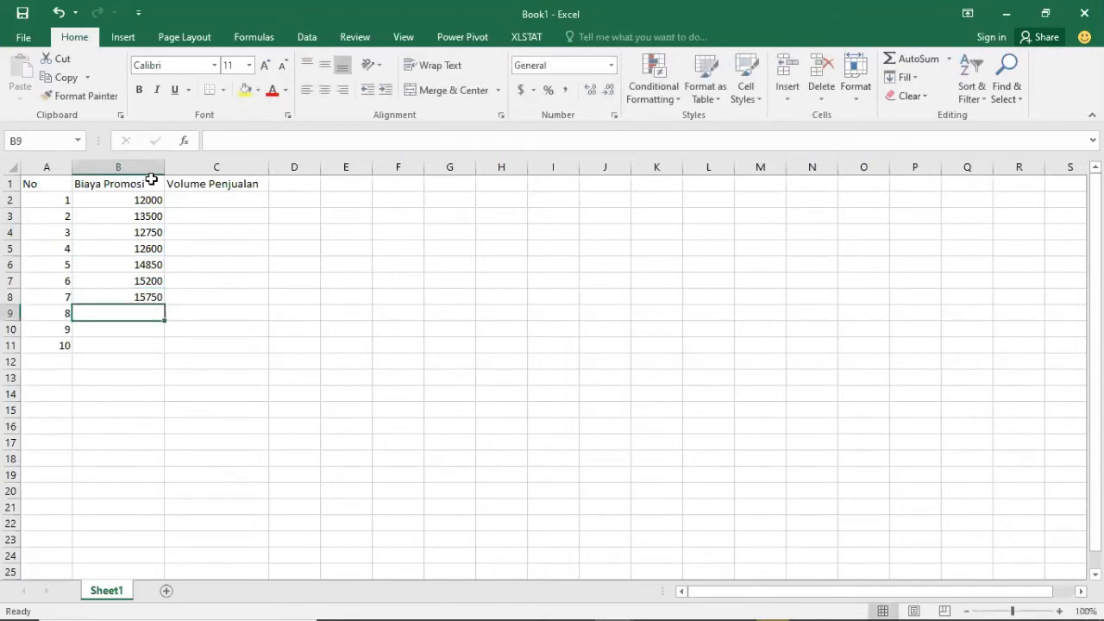
Complete the Biaya Promosi column with 16800, 18450 and 17900 in cells B9 to B11.
type("16800")
key("Return")
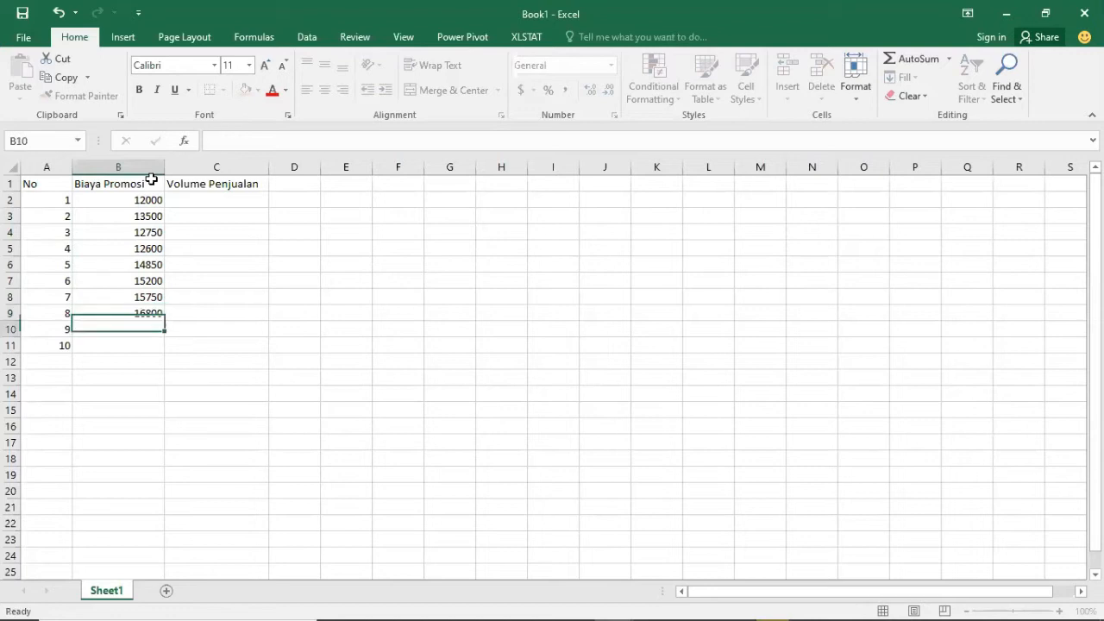
type("18450")
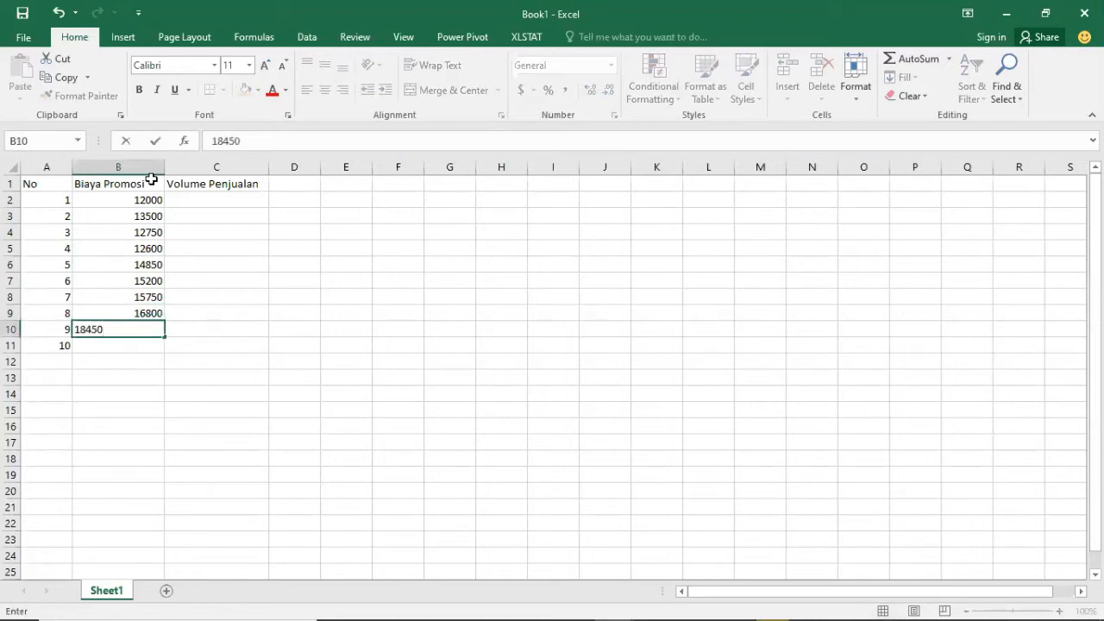
key("Return")
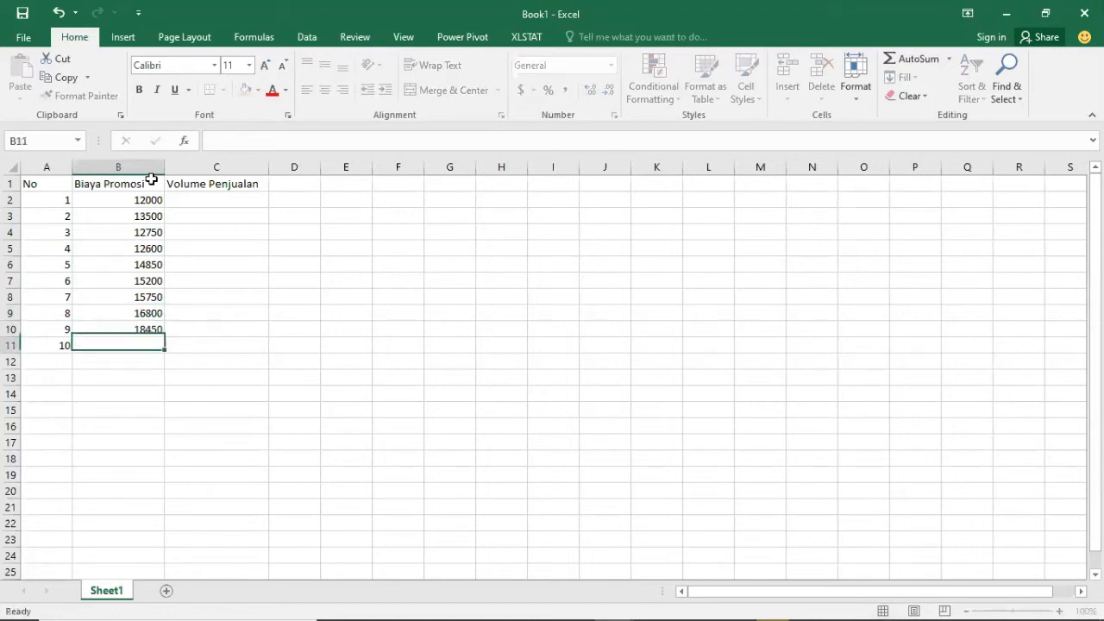
type("17900")
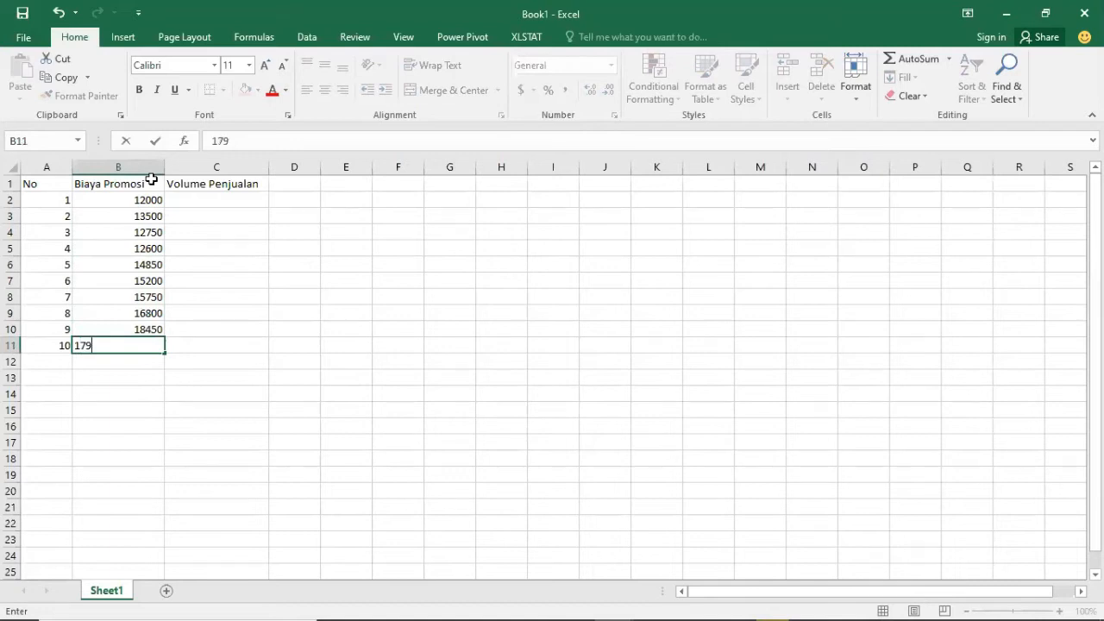
key("Tab")
Enter the Volume Penjualan values 56000, 62430 and 60850 in cells C2 to C4.
key("Up")
key("Up")
key("Up")
key("Up")
key("Up")
key("Up")
key("Up")
key("Up")
key("Up")
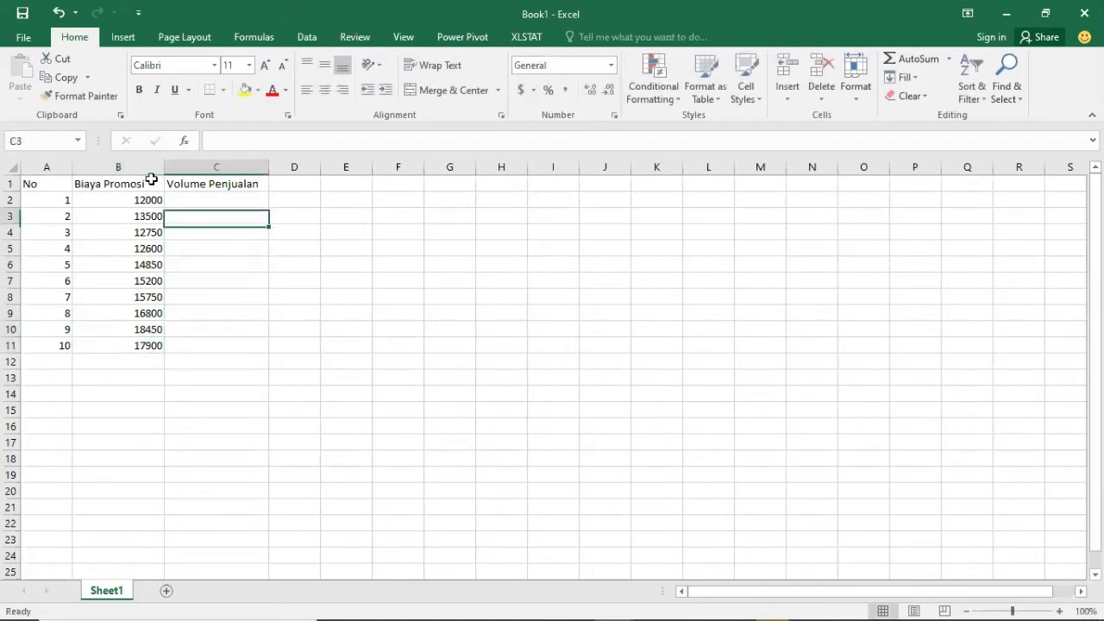
type("56000")
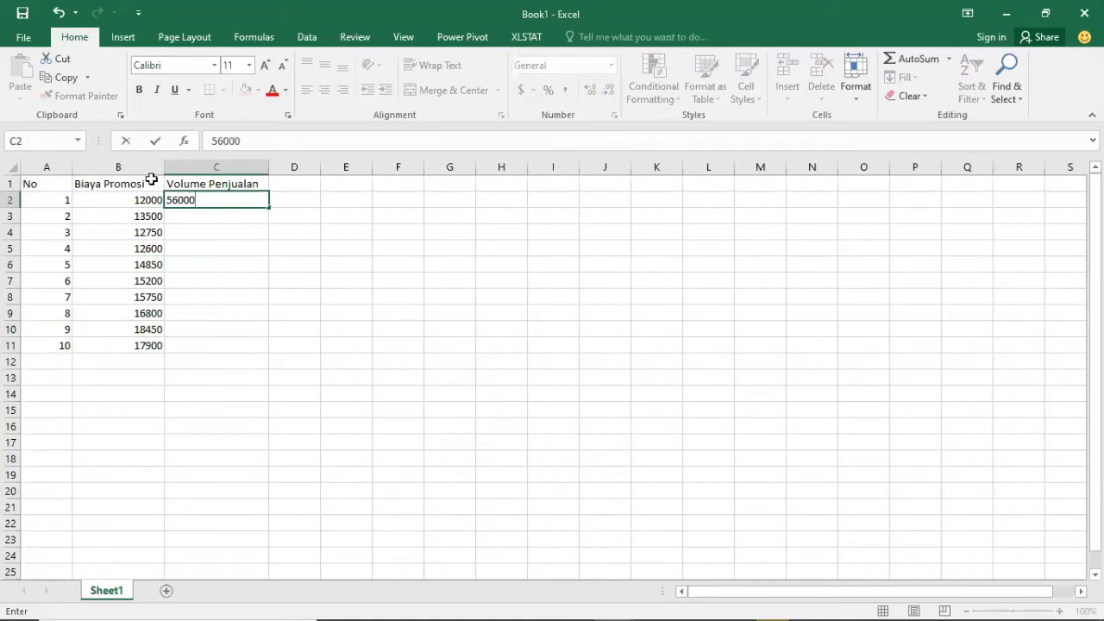
key("Return")
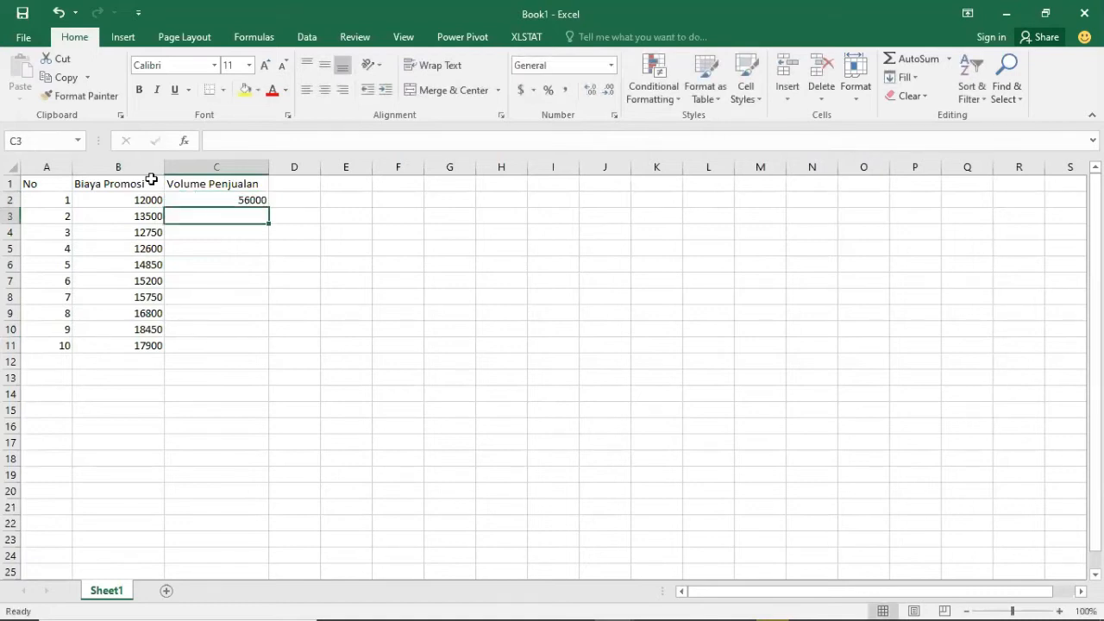
type("62430")
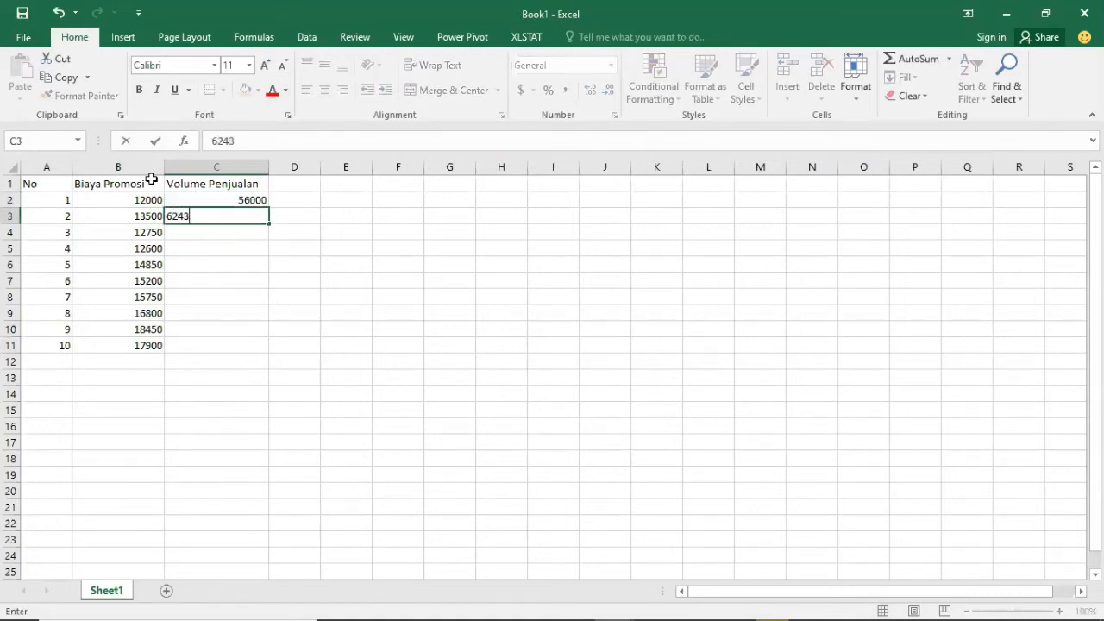
key("ctrl+Return")
key("Down")
type("60850")
key("Up")
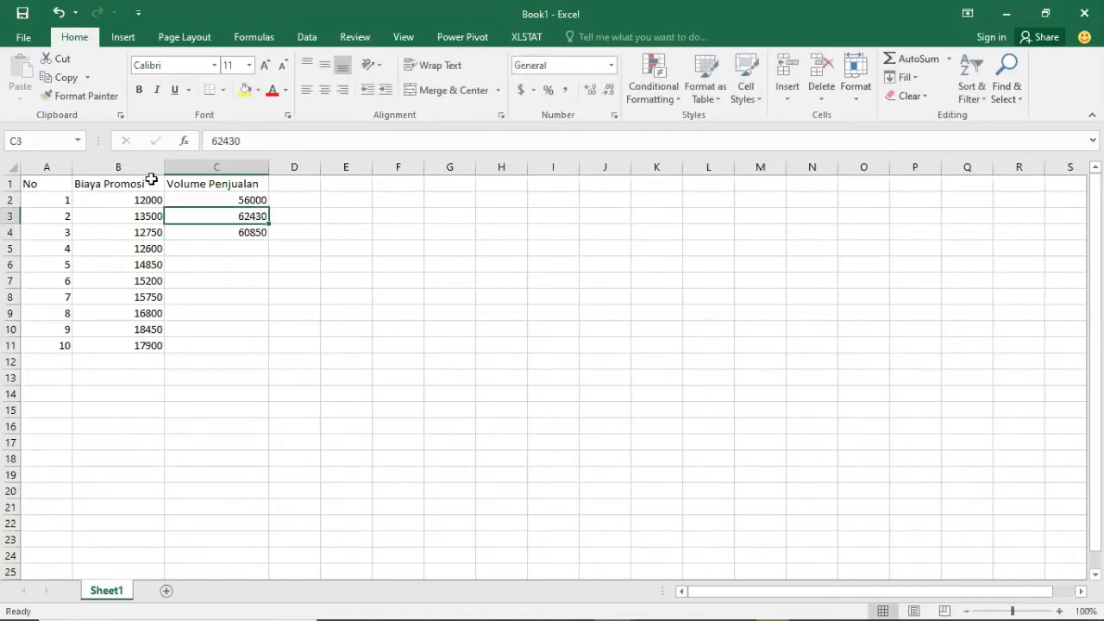
Enter the Volume Penjualan values 61300 in C5 and 65825 in C6.
key("Right")
key("Right")
key("Down")
key("Left")
key("Left")
key("Down")
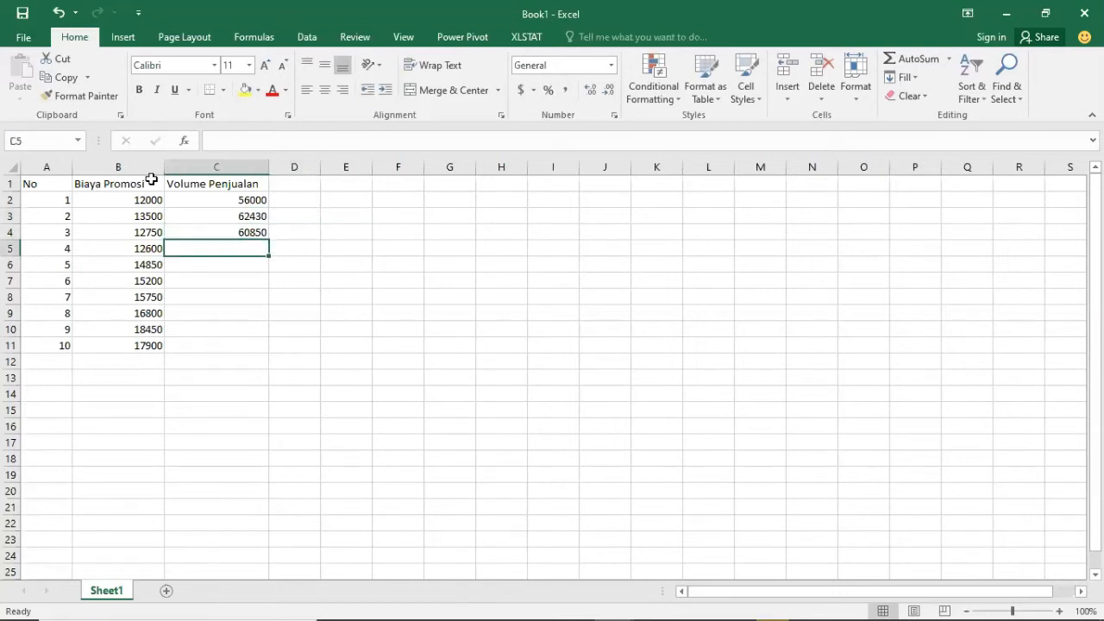
type("61300")
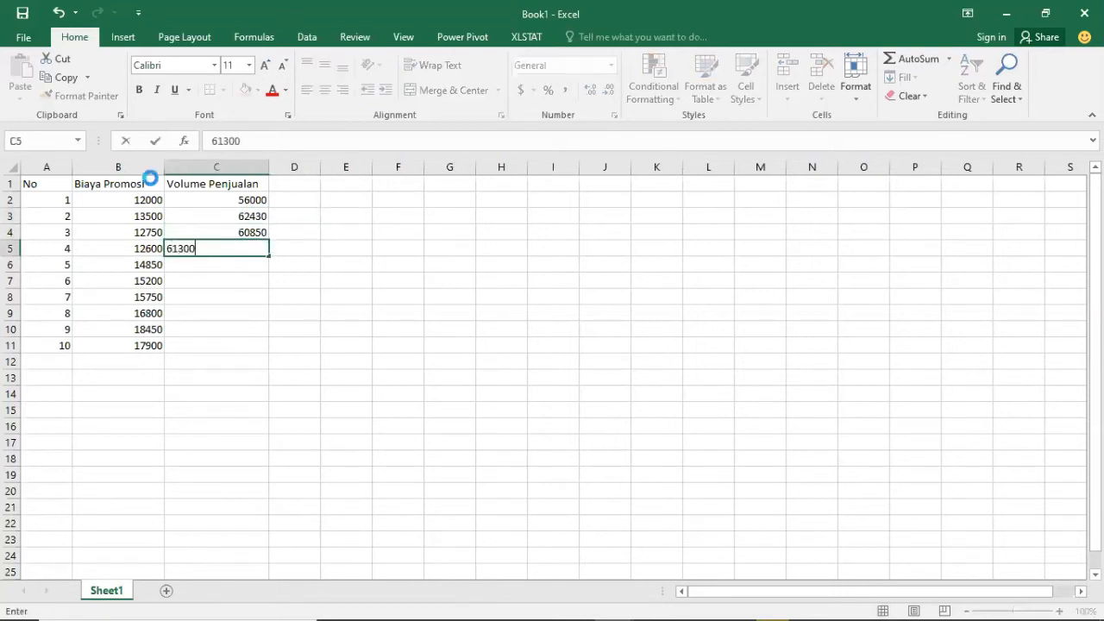
key("Return")
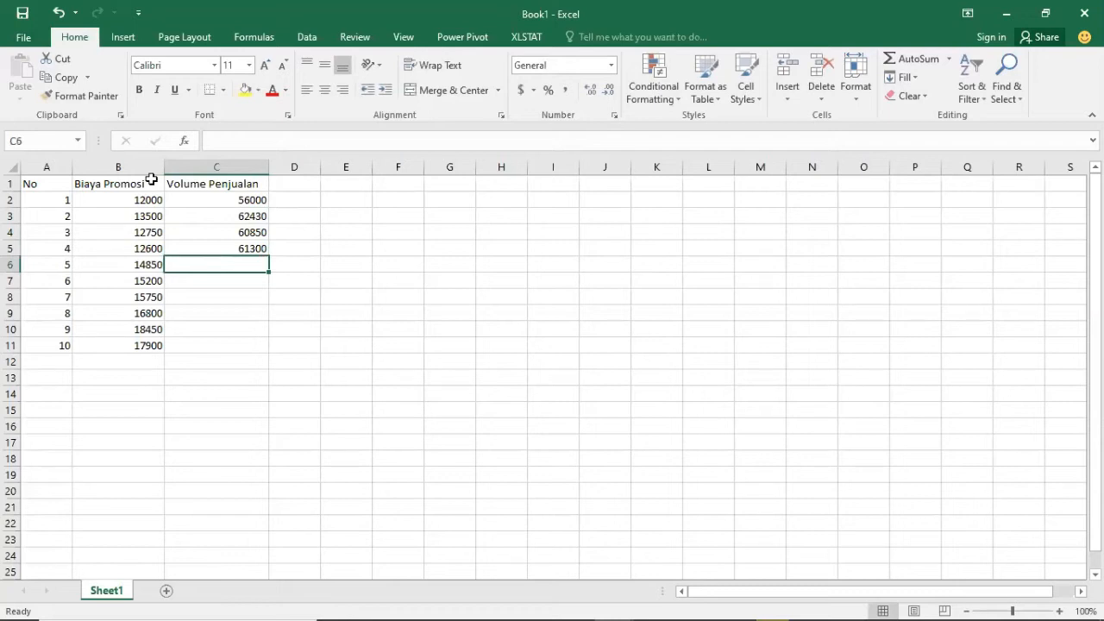
type("65825")
key("Return")
Enter the Volume Penjualan values 66354 in C7 and 65260 in C8.
type("66354")
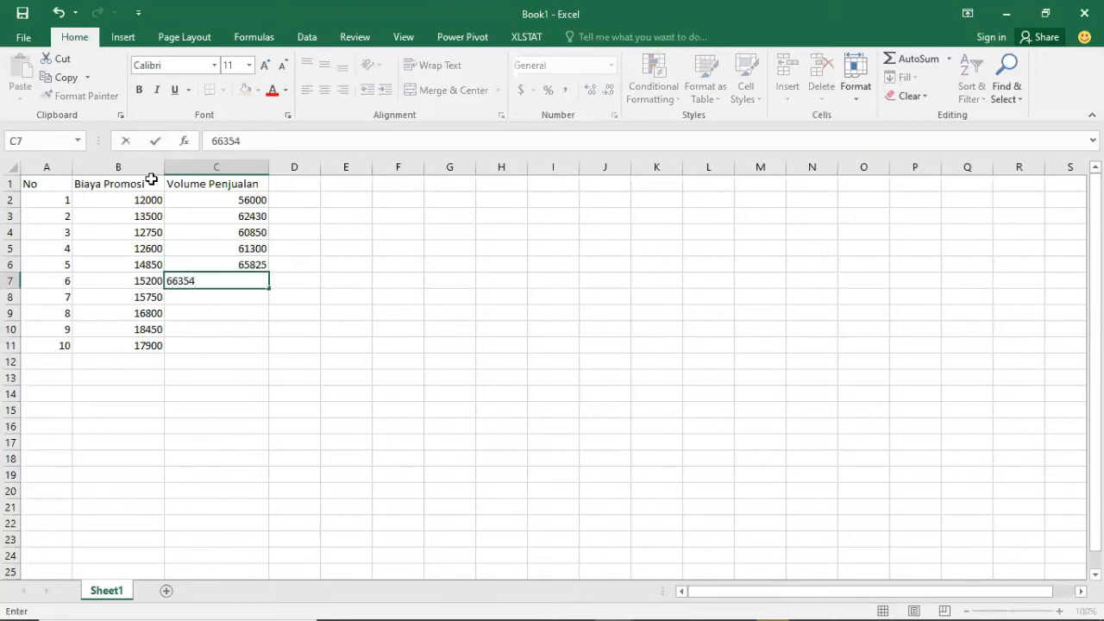
key("Return")
type("65")
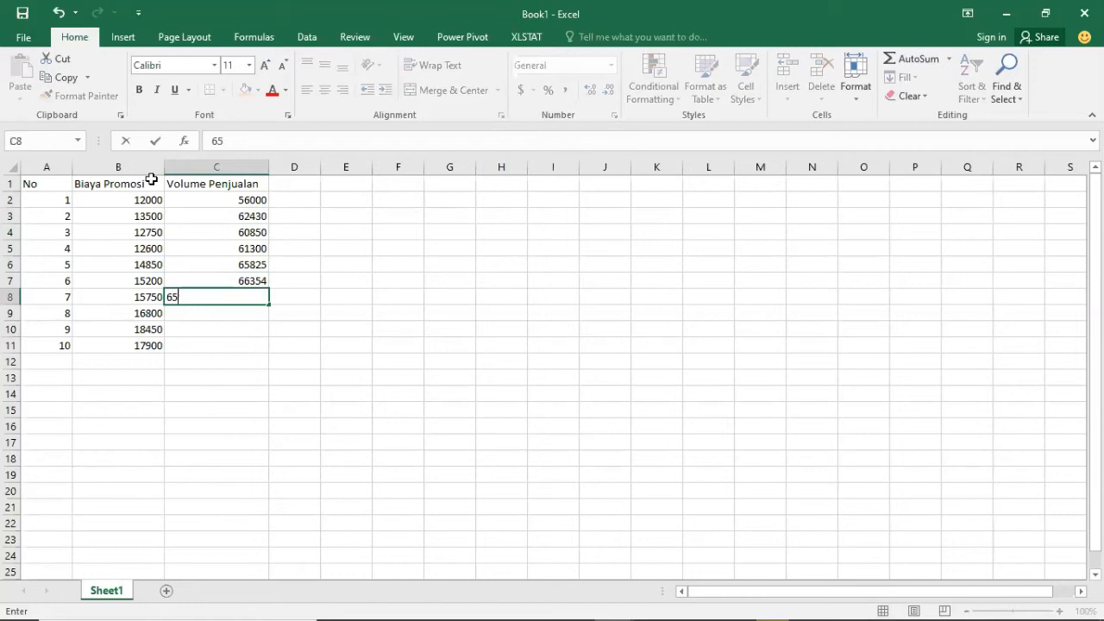
type("260")
key("Return")
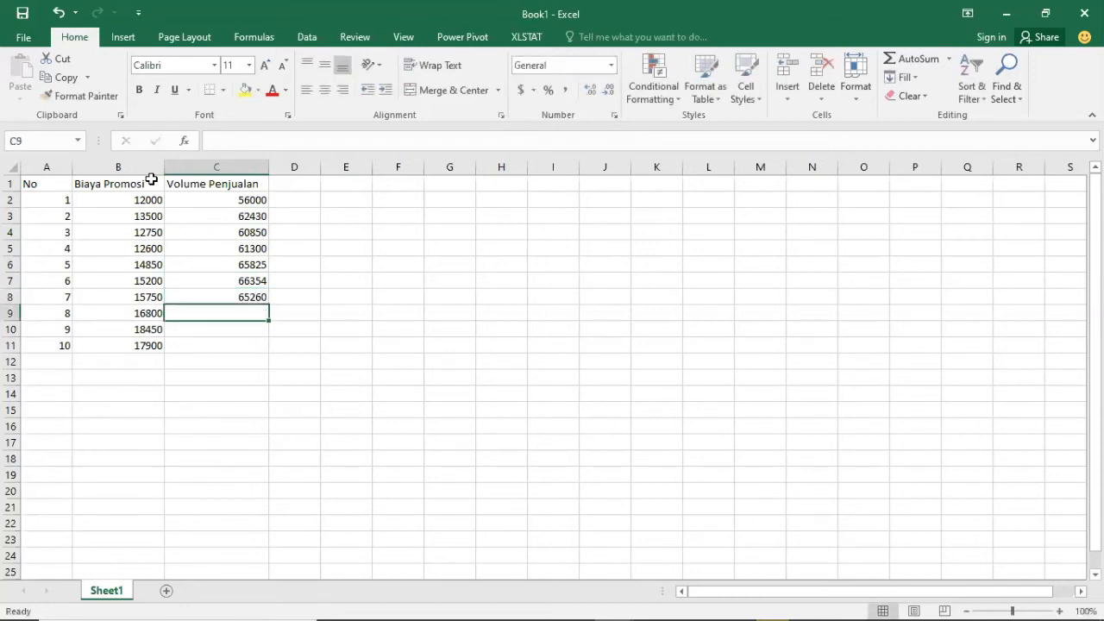
Complete the Volume Penjualan column with 68798, 70470 and 65200 in cells C9 to C11.
type("68")
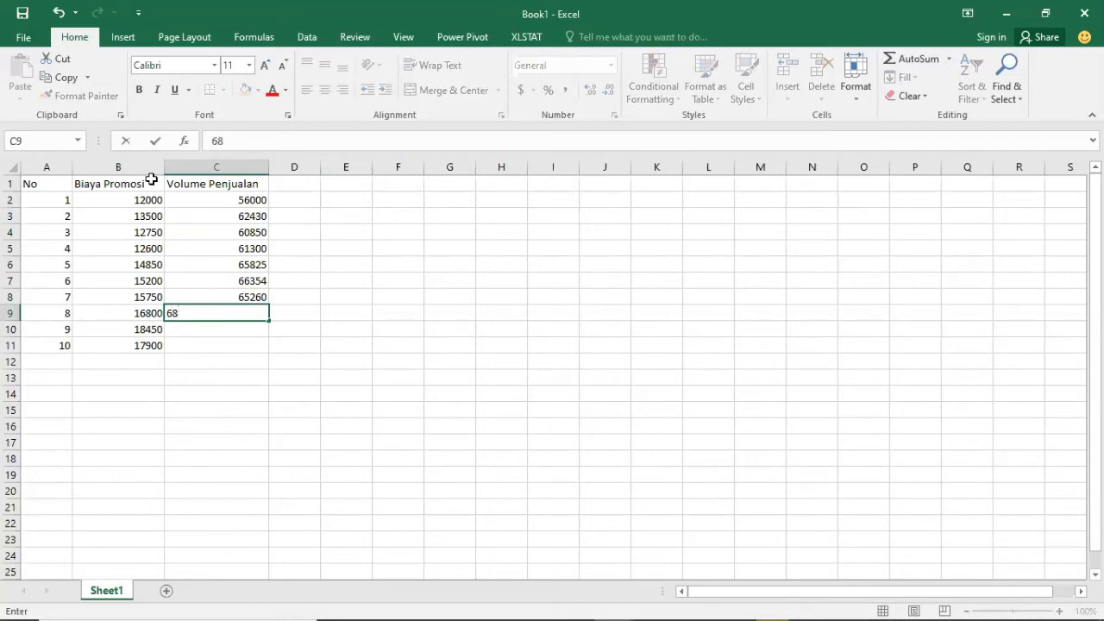
type("798")
key("Return")
type("704")
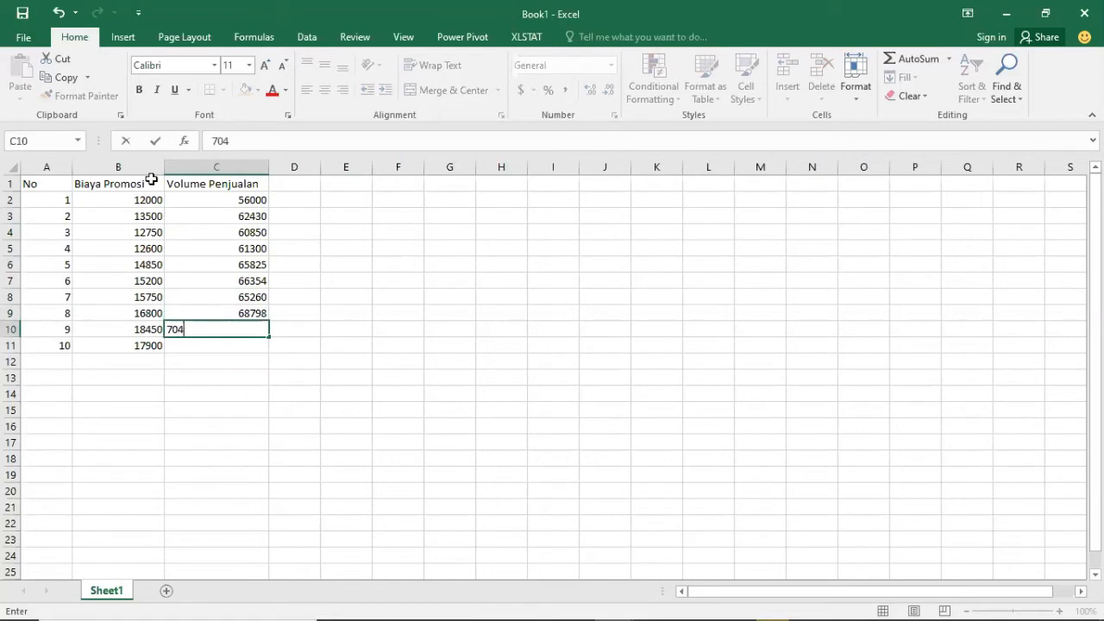
type("70")
key("Return")
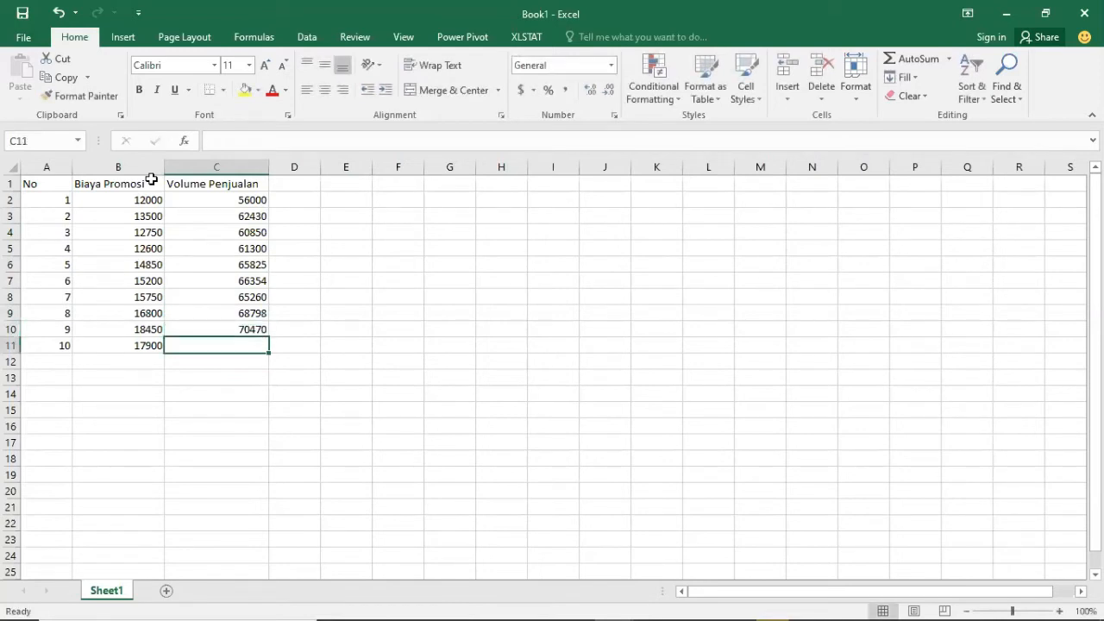
type("65200")
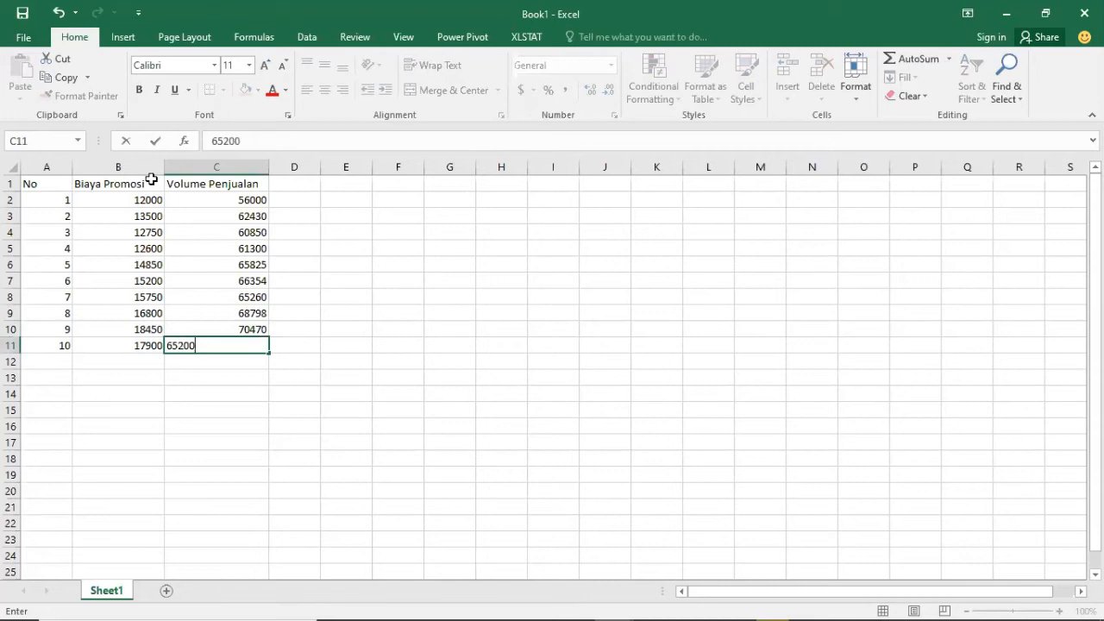
key("Return")
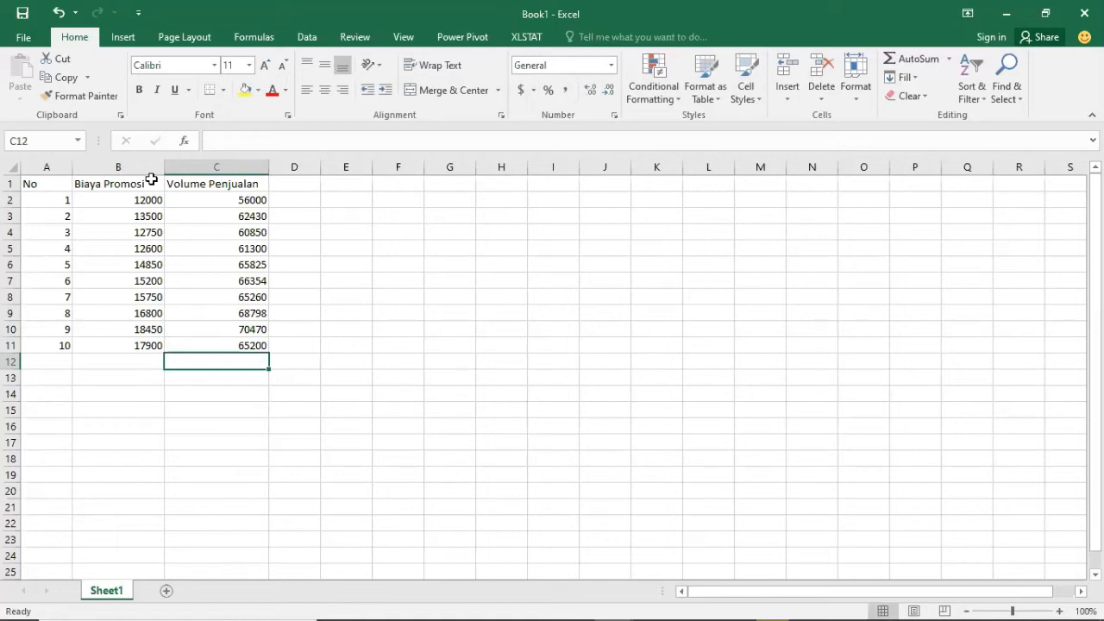
Save the workbook in the Documents folder as Book1.csv in the CSV (Comma delimited) format.
left_click(12, 40)
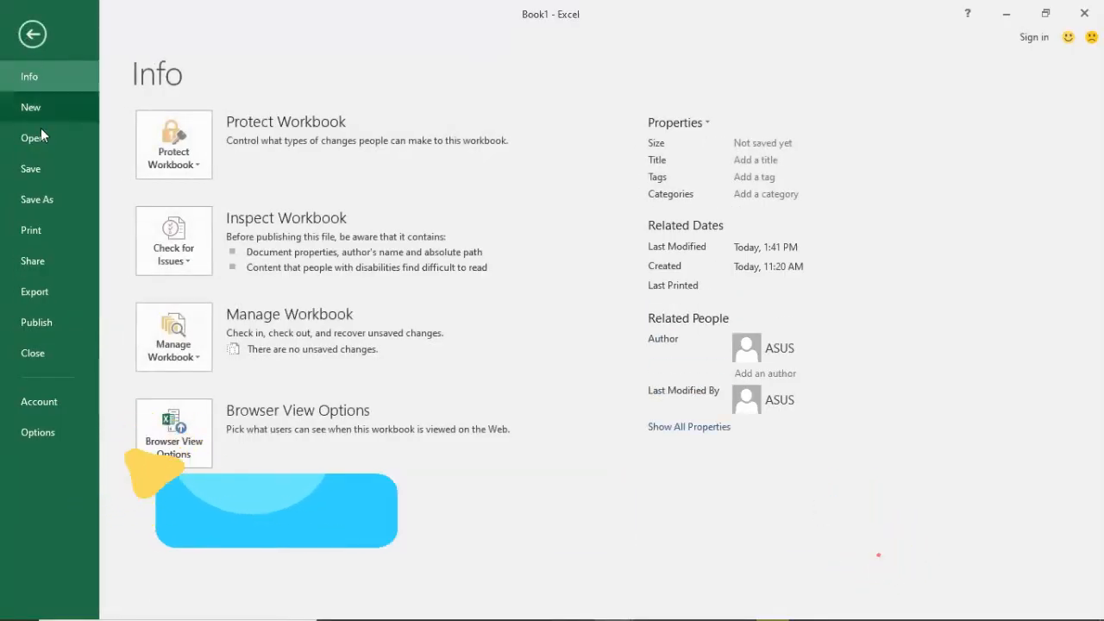
left_click(85, 200)
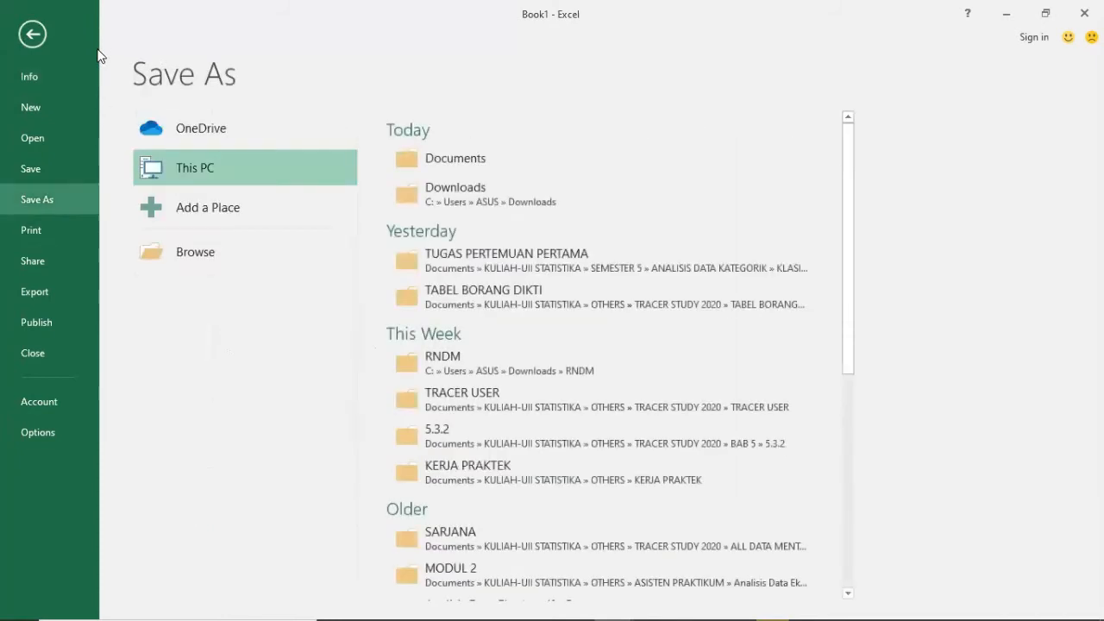
left_click(397, 162)
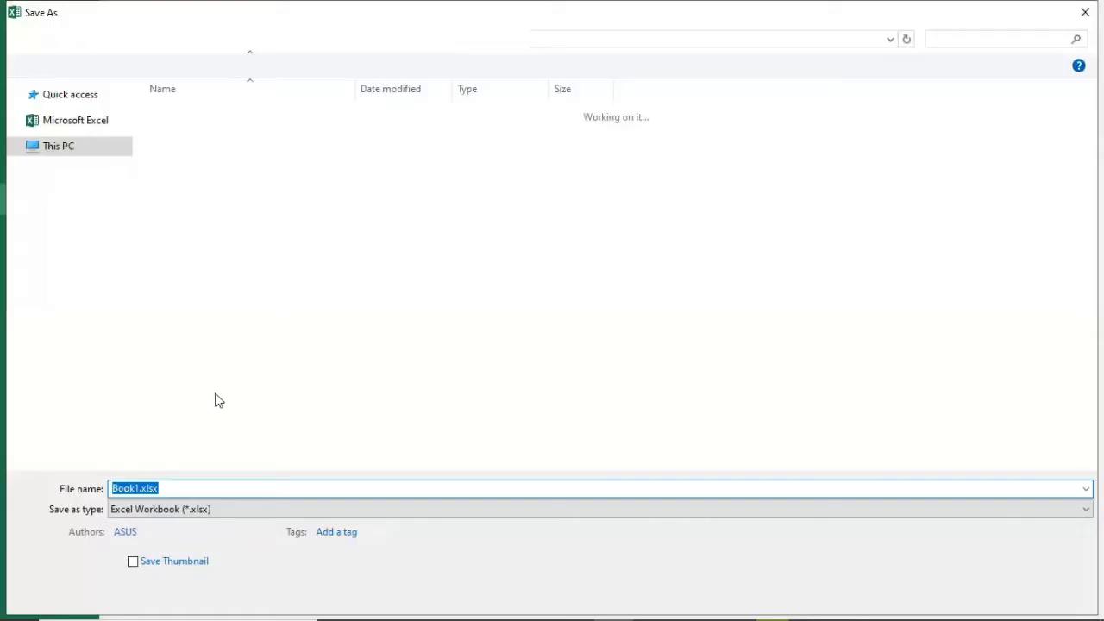
left_click(182, 488)
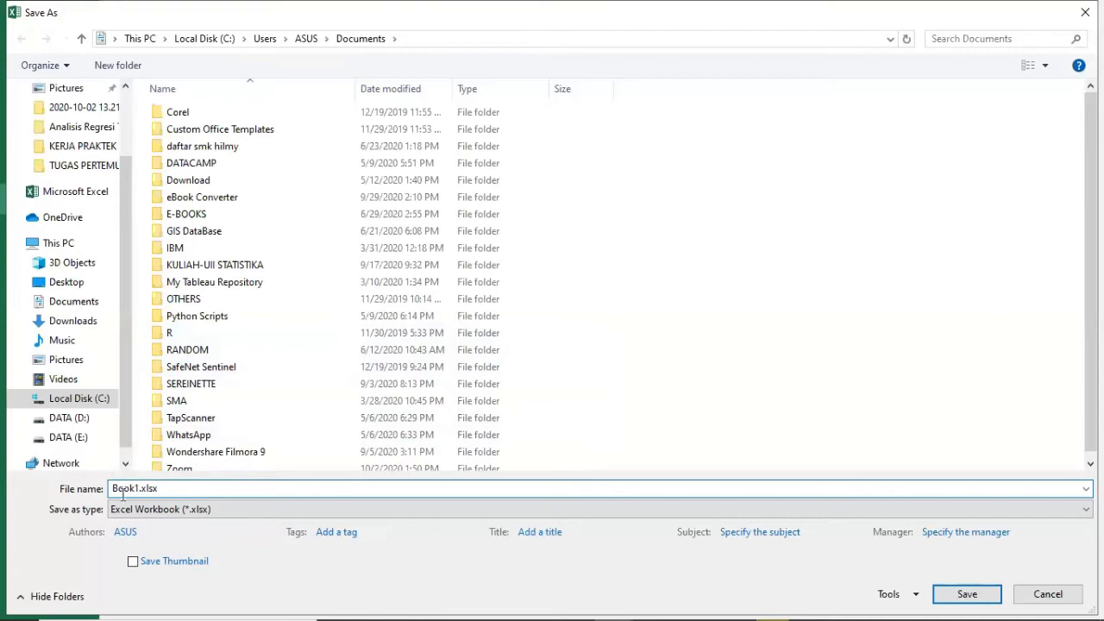
key("BackSpace")
key("BackSpace")
key("BackSpace")
key("BackSpace")
key("BackSpace")
left_click(217, 509)
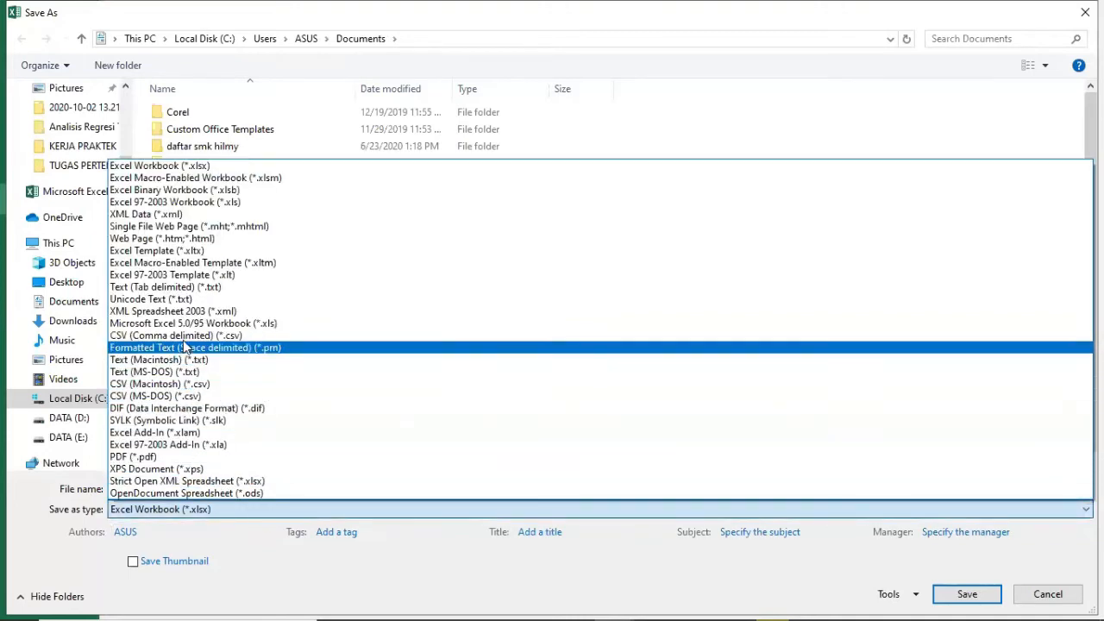
left_click(278, 336)
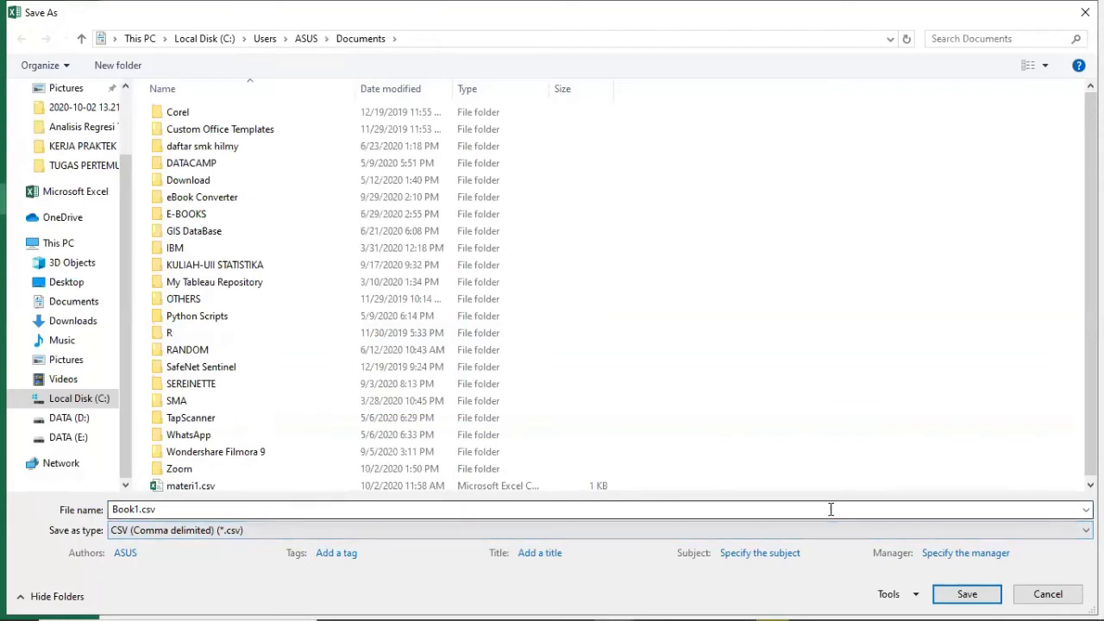
left_click(957, 594)
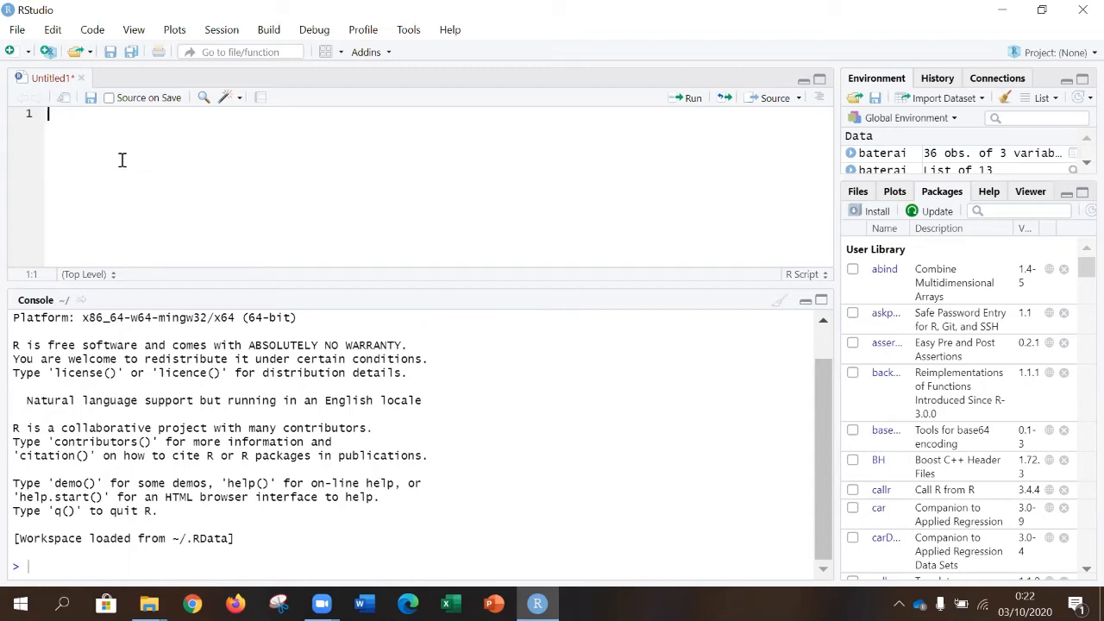
In the RStudio script, add the comment "#input data" and begin the line data = read.csv(file.choose(), ).
type("#input data")
key("Return")
type("data = read")
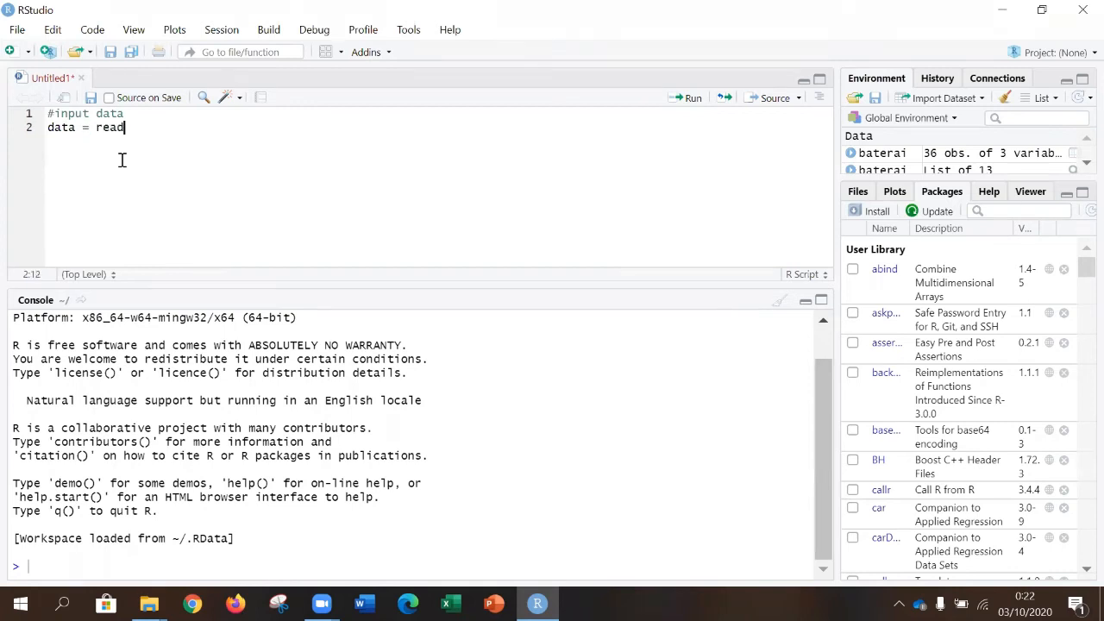
type(".csv")
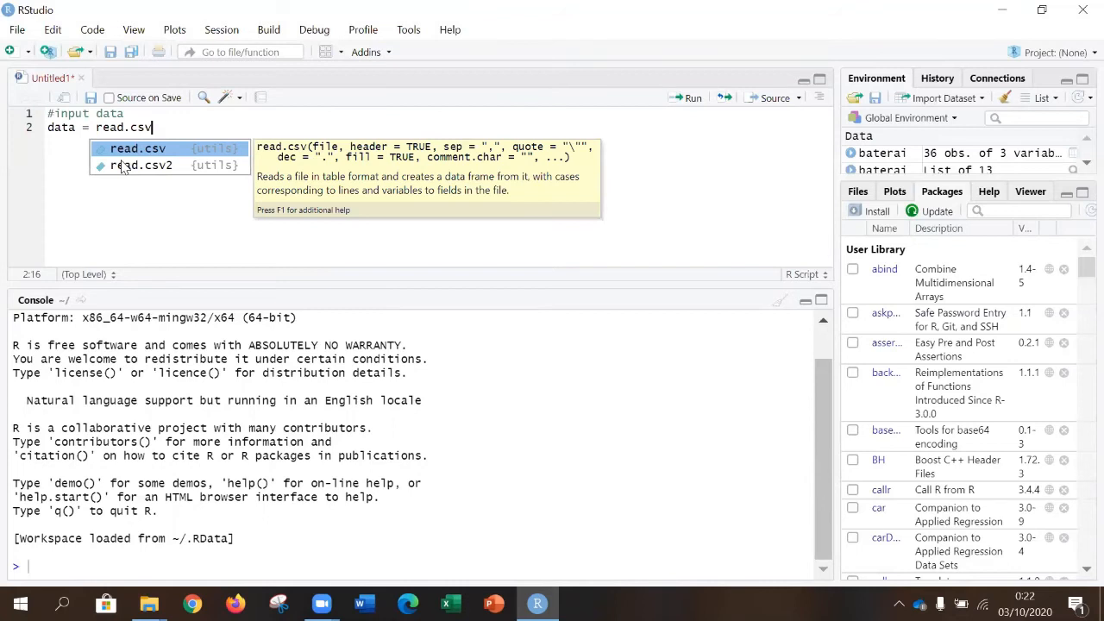
type("(")
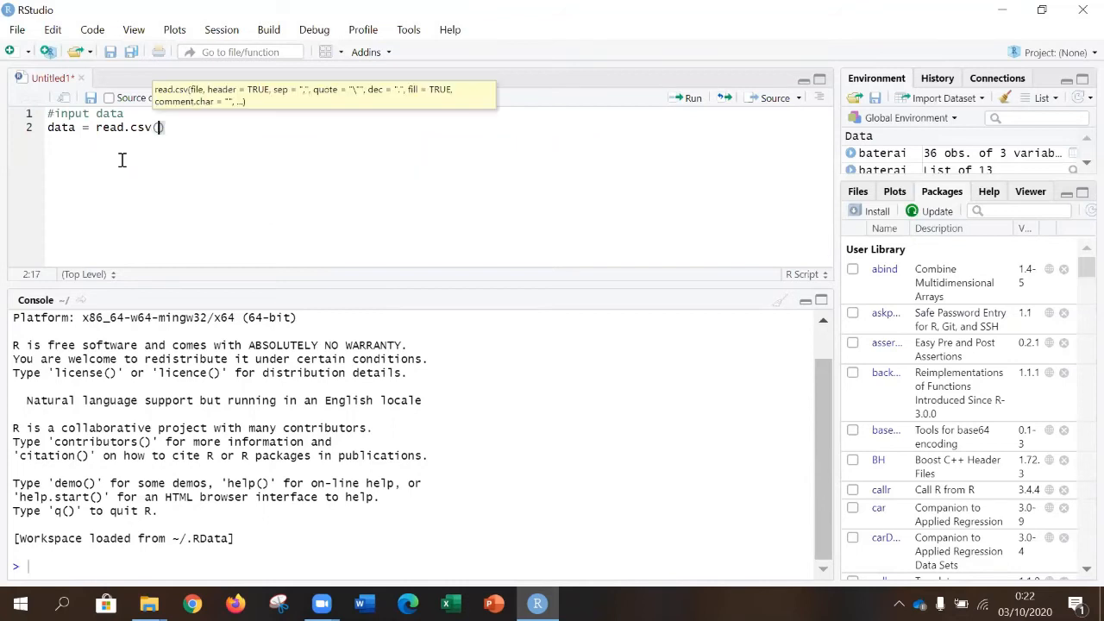
type("file.choo")
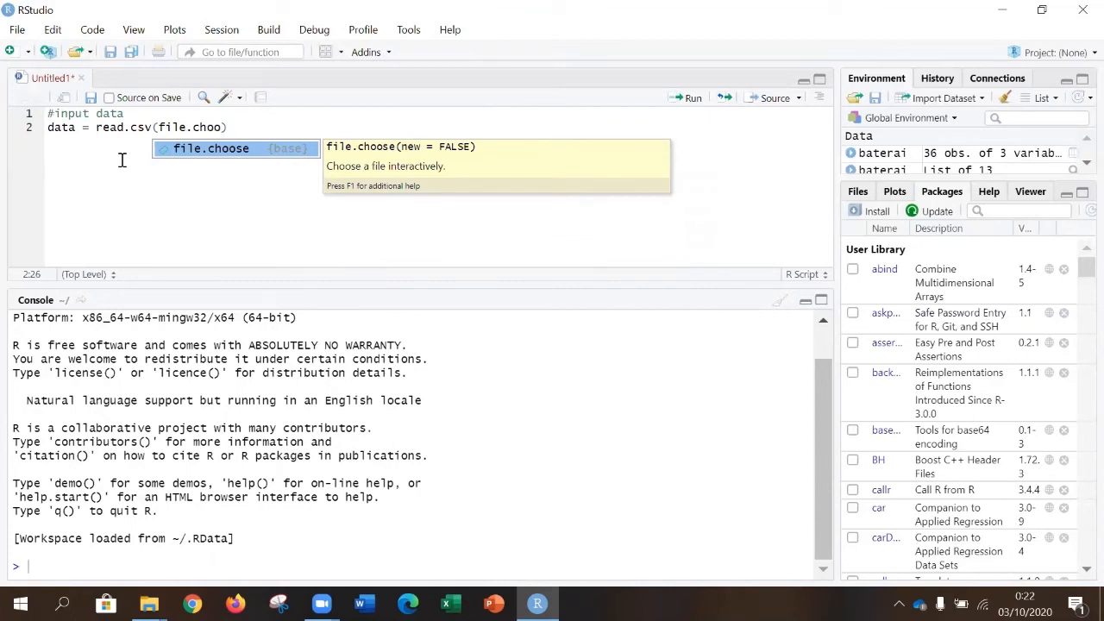
key("Tab")
type("), ")
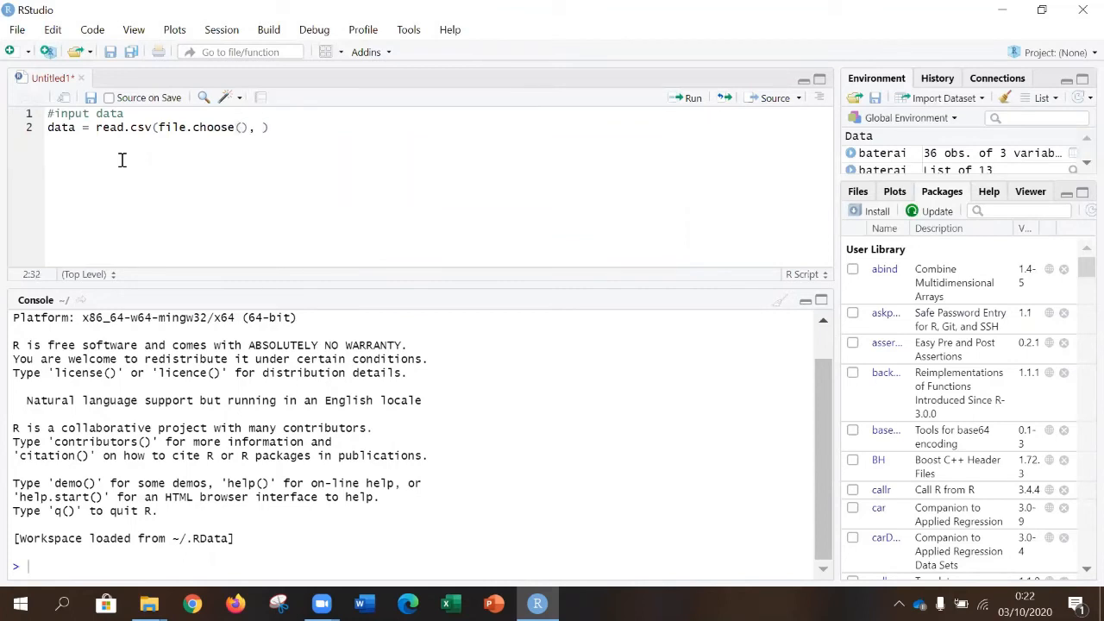
Complete the read.csv call with the arguments header = TRUE and sep = ";".
type("header")
key("Tab")
type("TRUE, sep")
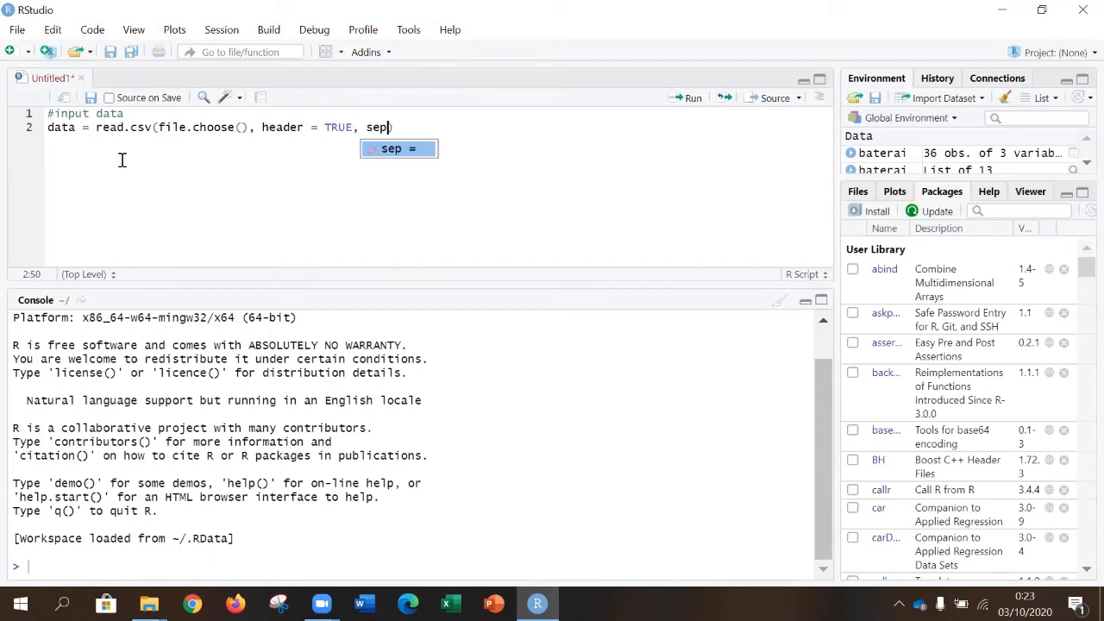
key("Tab")
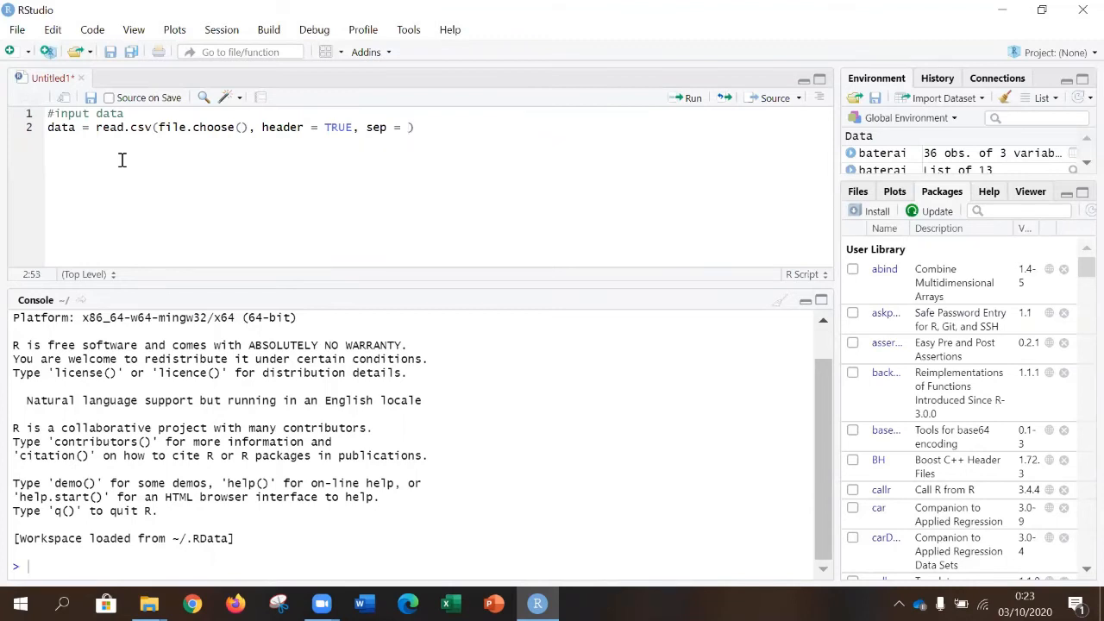
type("\";")
left_click(447, 131)
Run the import code and load the materi1 CSV file from KULIAH > semester 5 > ASPRAK ART on drive E.
left_click(688, 99)
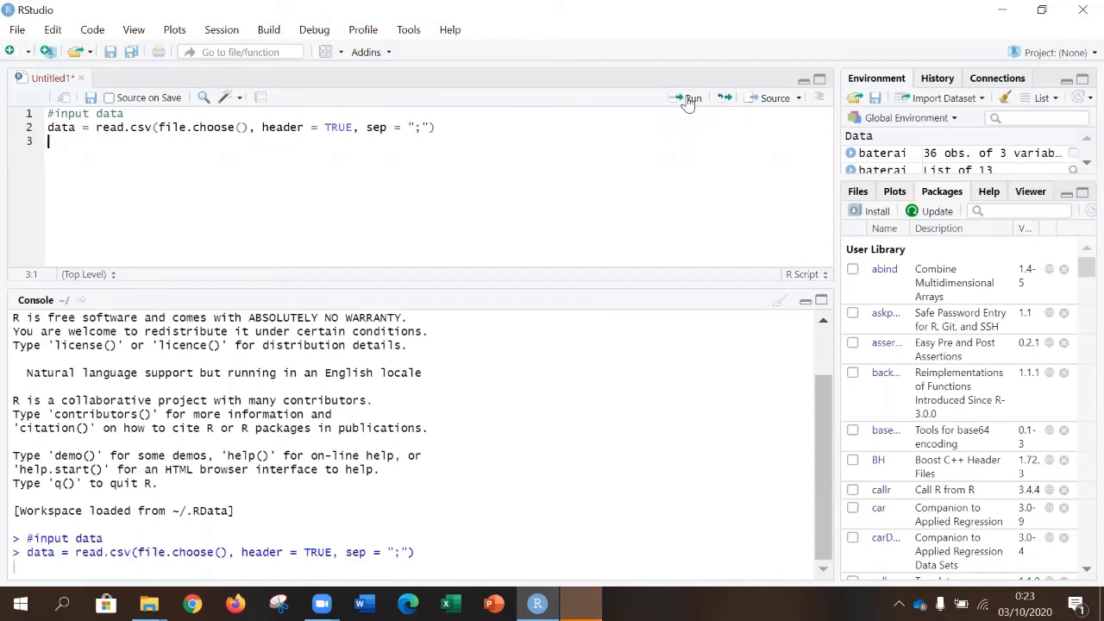
scroll(410, 388, "down", 5)
left_click(413, 409)
double_click(532, 449)
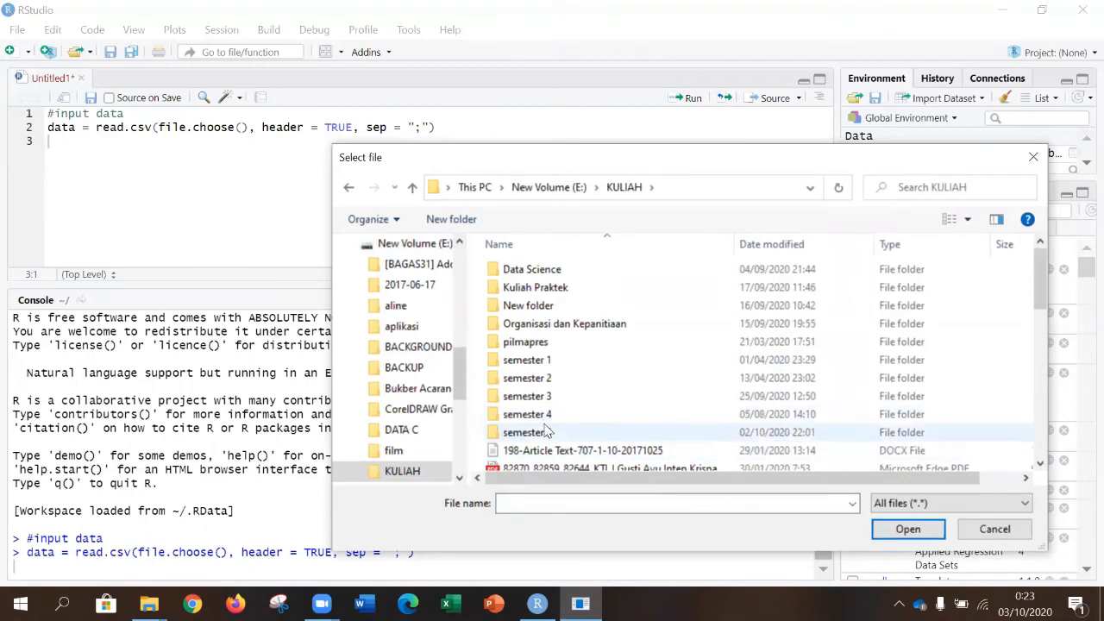
double_click(547, 432)
double_click(562, 290)
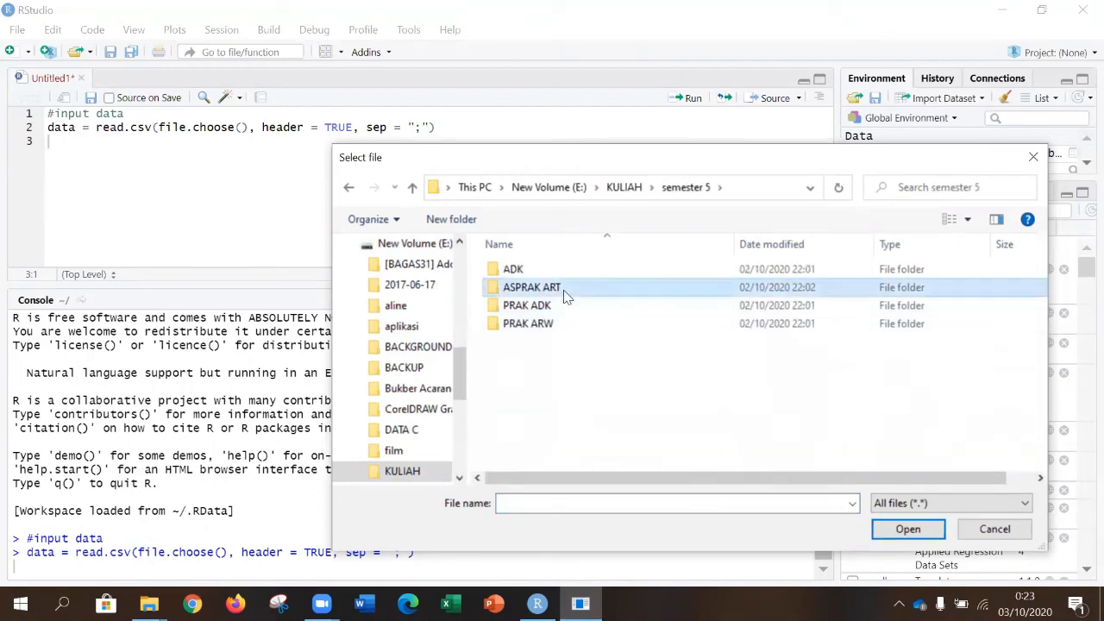
left_click(608, 341)
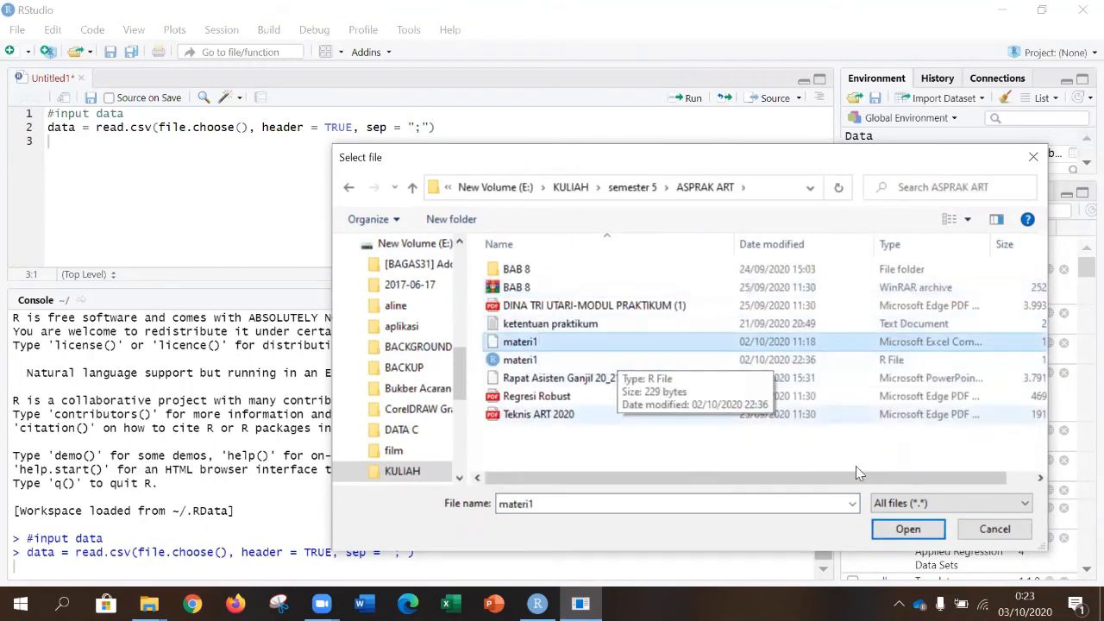
left_click(907, 528)
Add the line data on line 3 and run it to print the imported table.
type("data")
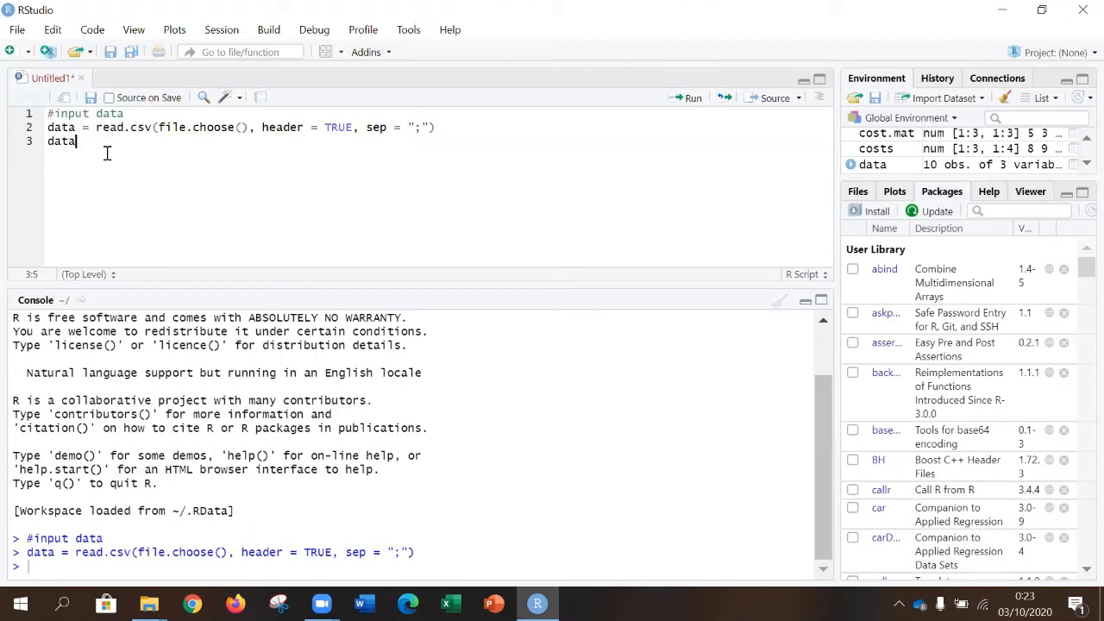
left_click(680, 100)
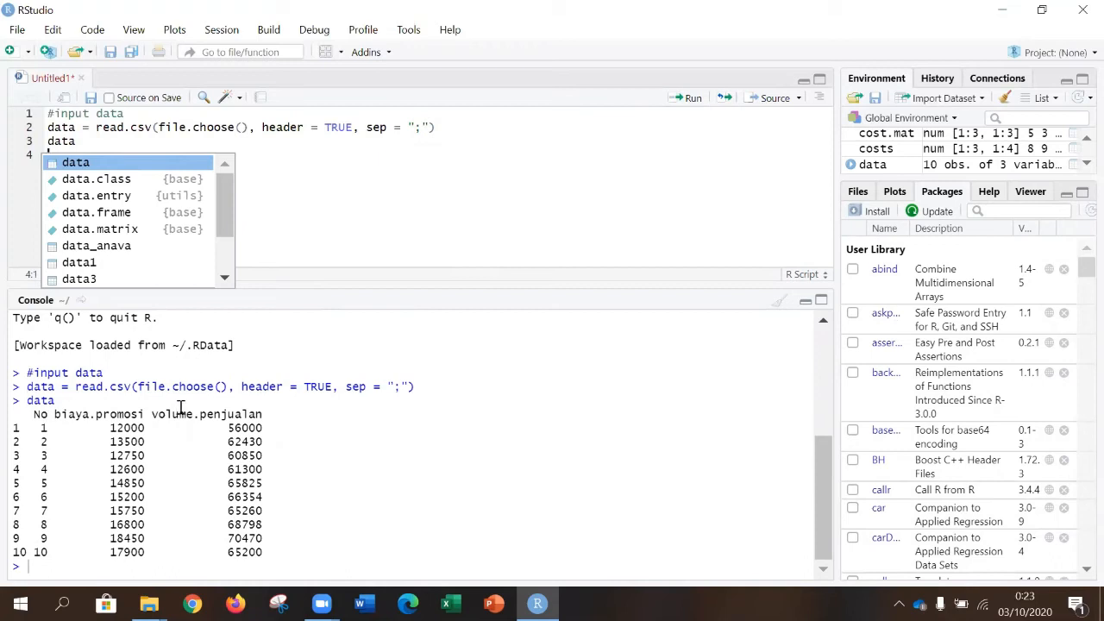
left_click(276, 258)
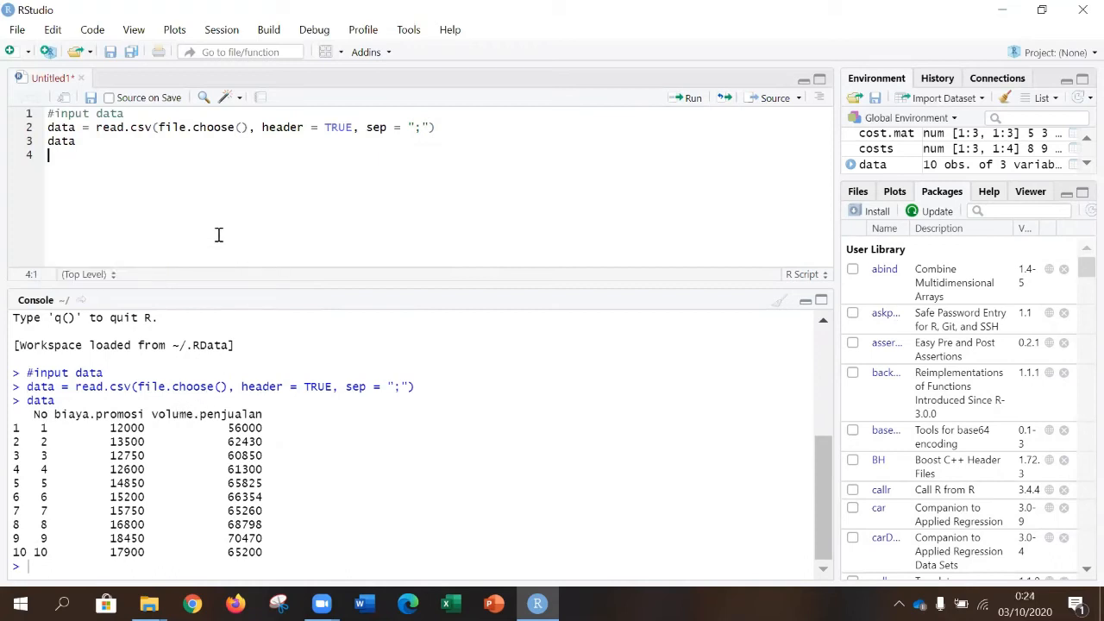
Add the comment "#menampilkan variabel" and the line names(data) after a blank line, and run them to list the variable names.
key("Return")
type("#menampilkan variabel")
key("Return")
type("name")
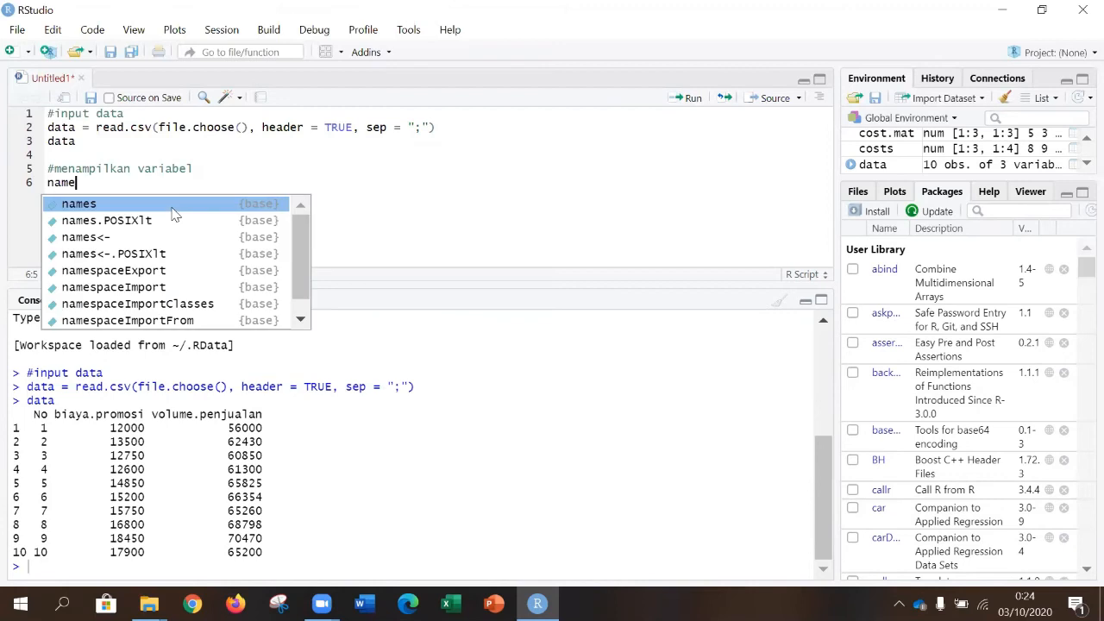
type("s")
key("Tab")
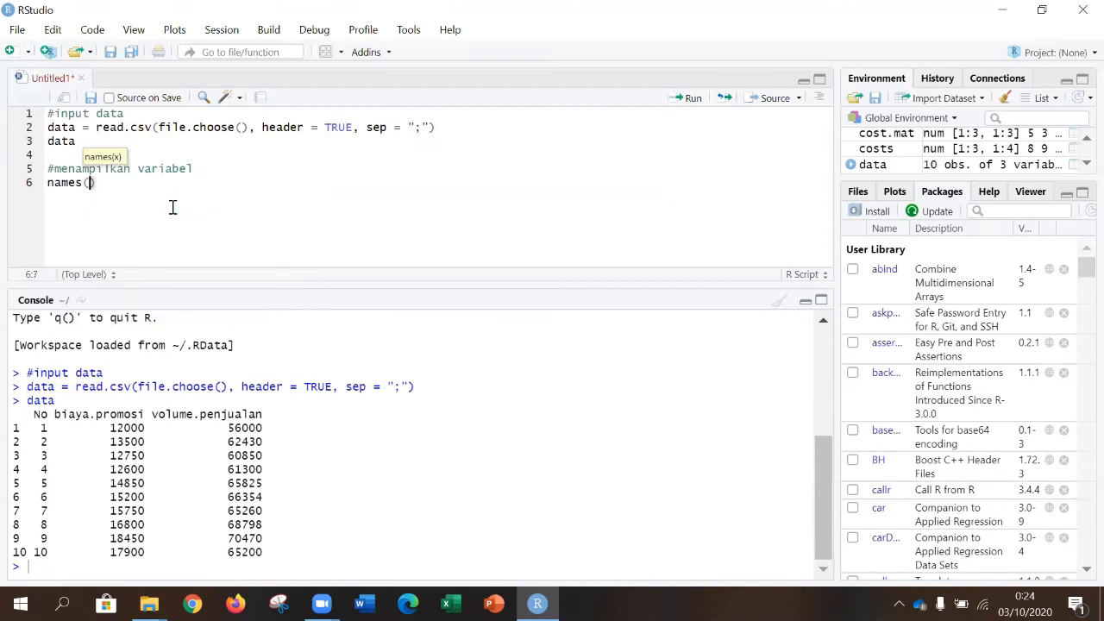
type("data")
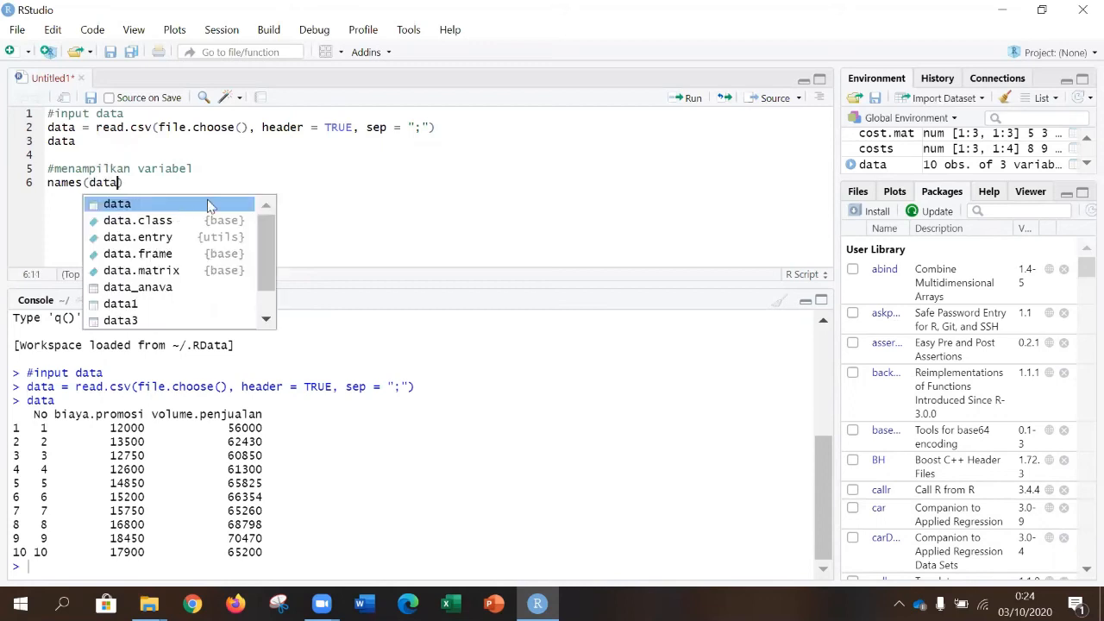
type(")")
key("ctrl+Return")
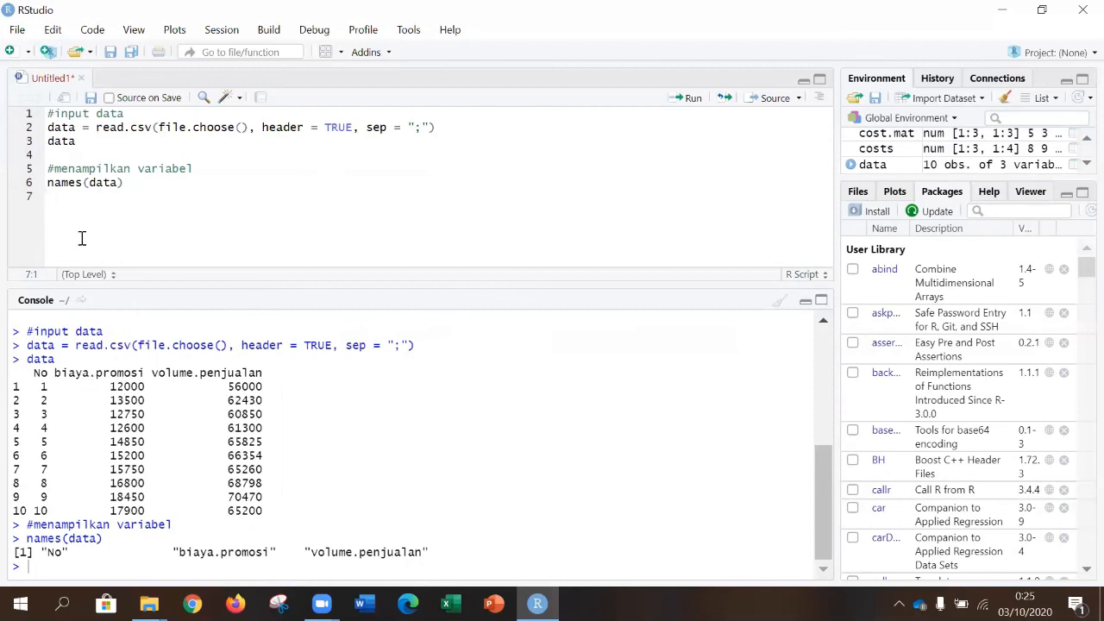
Add the line data$biaya.promosi on line 8 and run it to print the promotion cost values.
key("Return")
type("data")
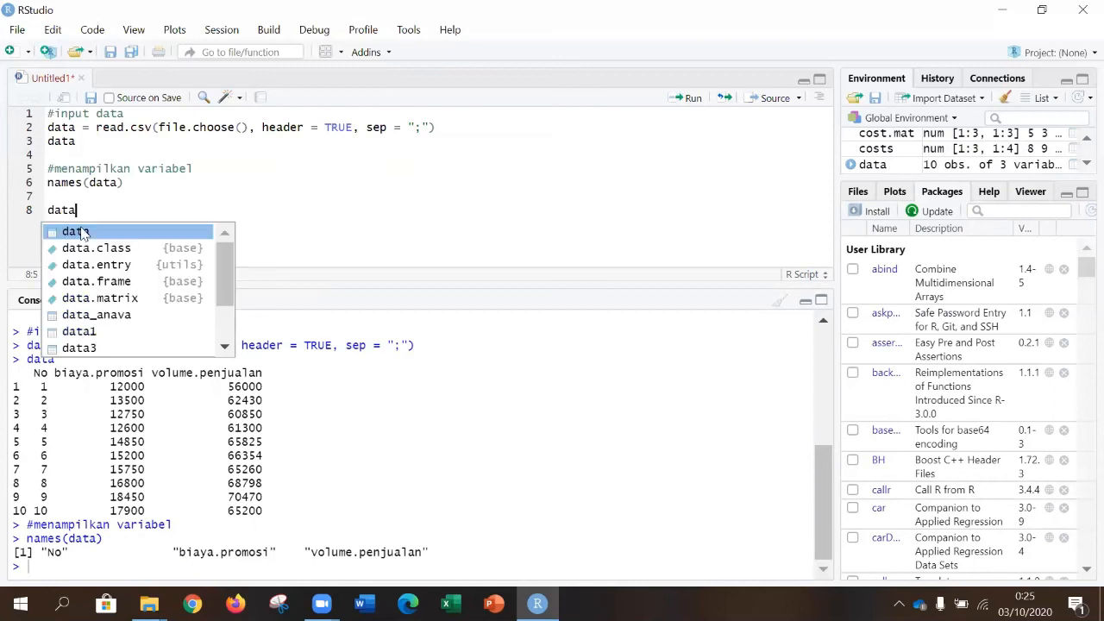
type("$biaya.promosi")
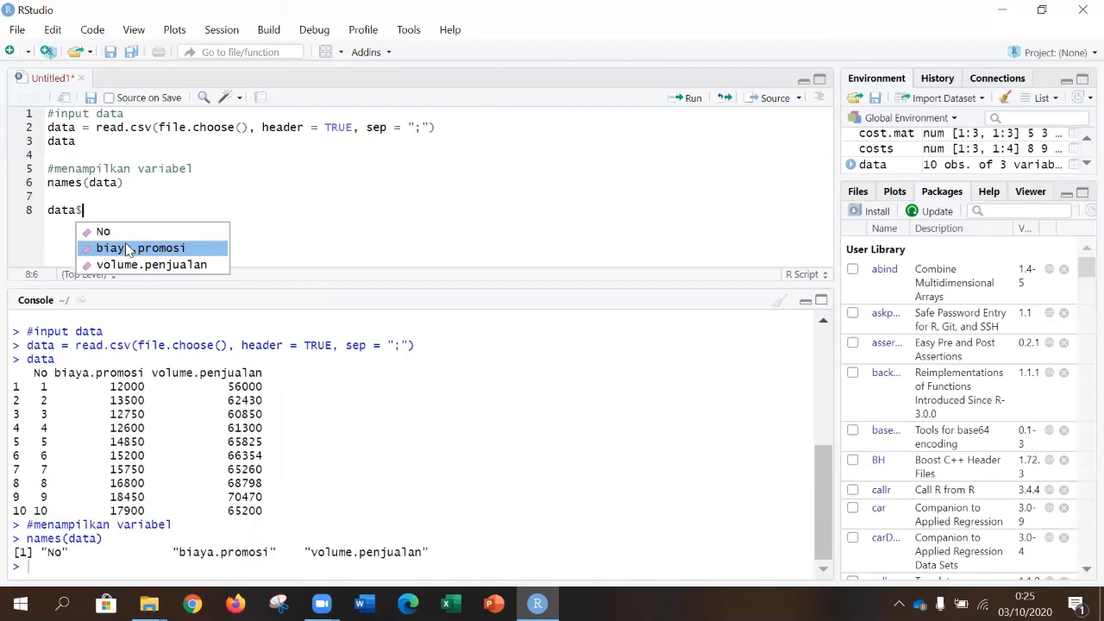
left_click(184, 250)
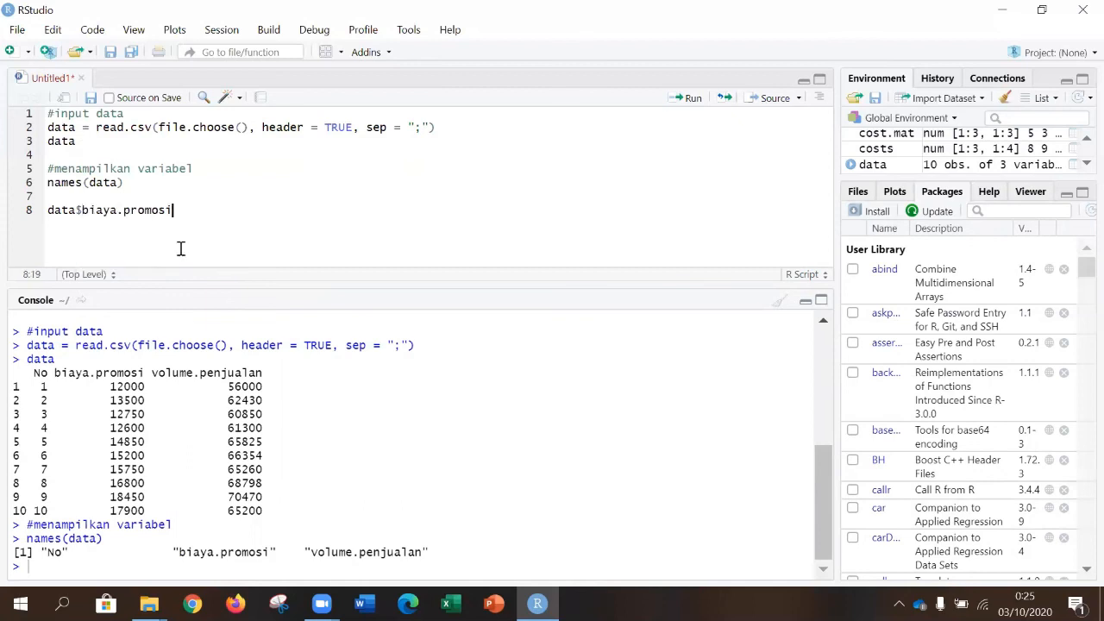
left_click(692, 100)
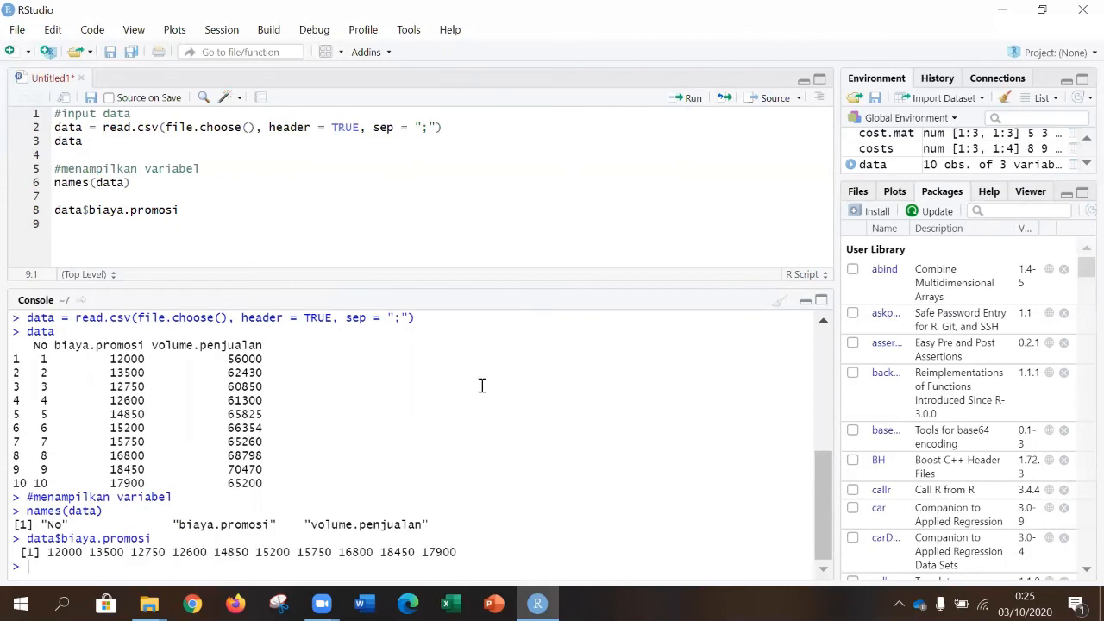